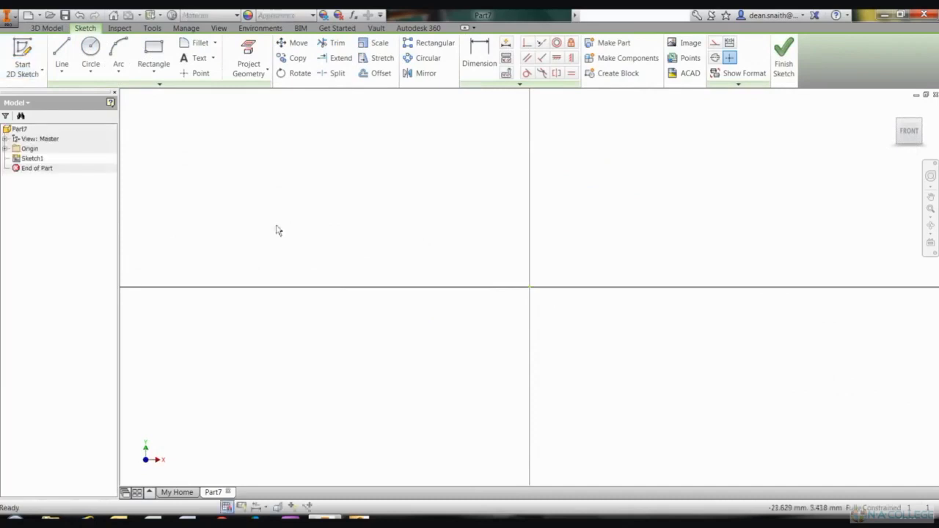
# - Draw a 12 mm vertical line up from the horizontal axis, then a horizontal line about 55 mm long from its upper end
pyautogui.click(61, 50)
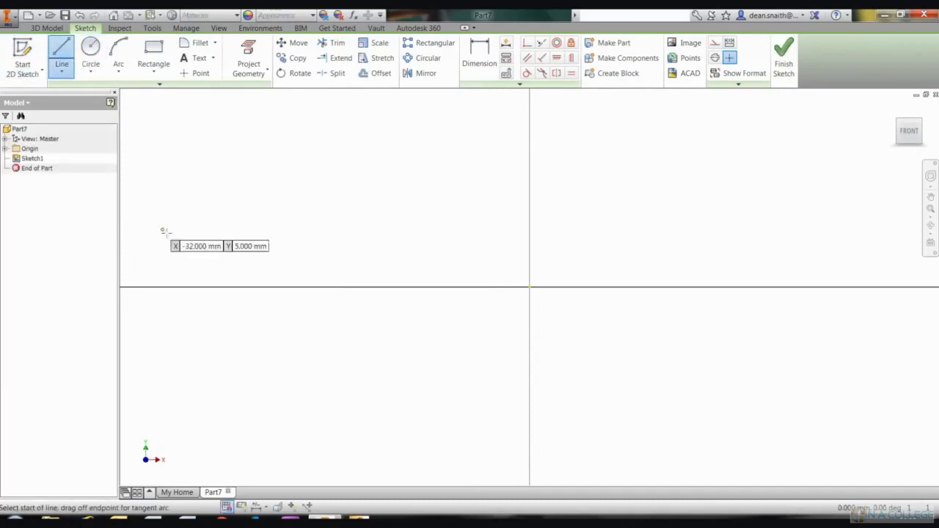
pyautogui.click(174, 287)
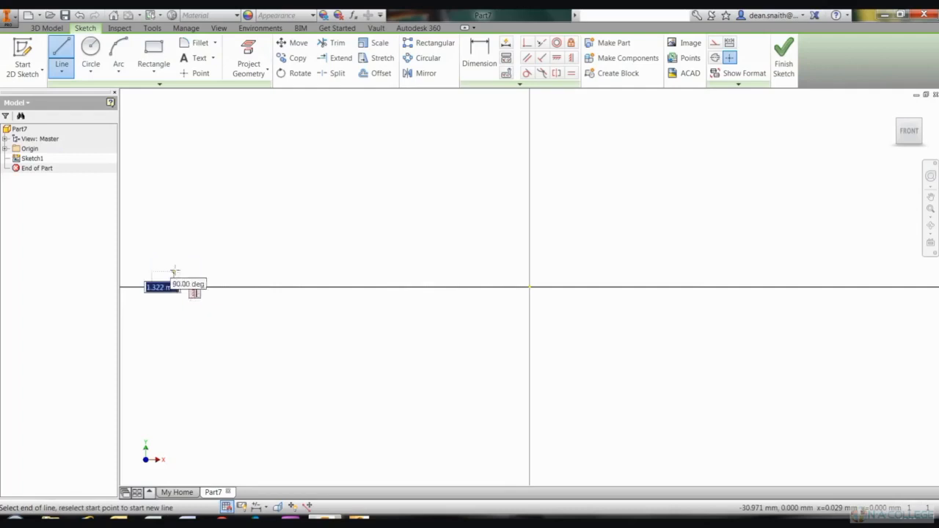
pyautogui.write('12')
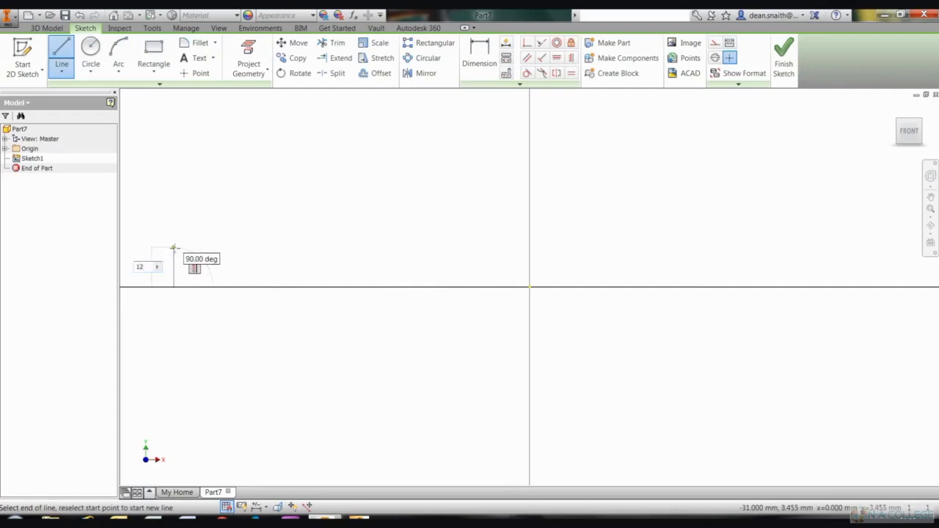
pyautogui.press('Return')
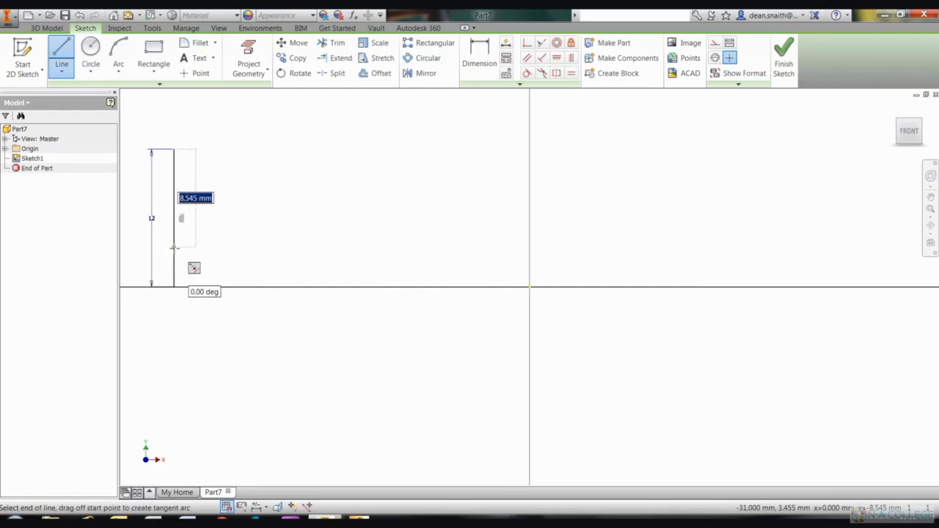
pyautogui.scroll(-5, 174, 248)
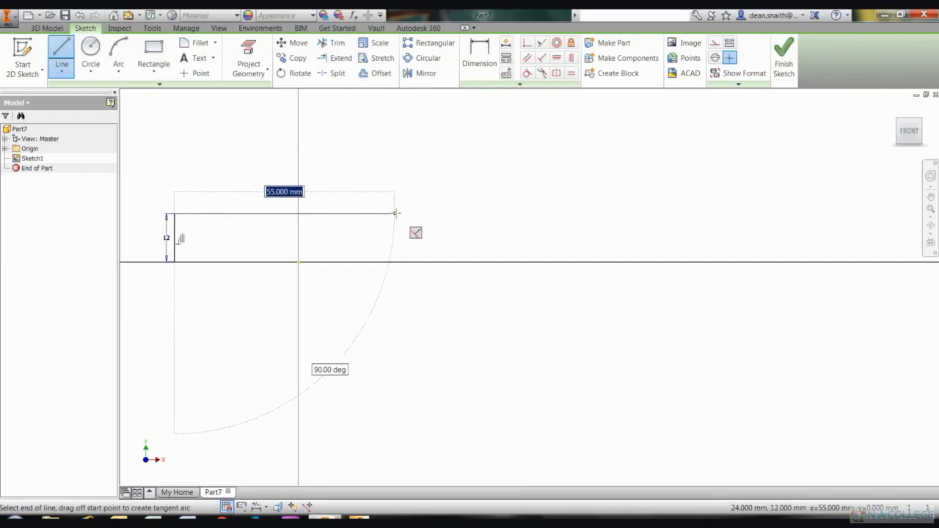
pyautogui.click(395, 214)
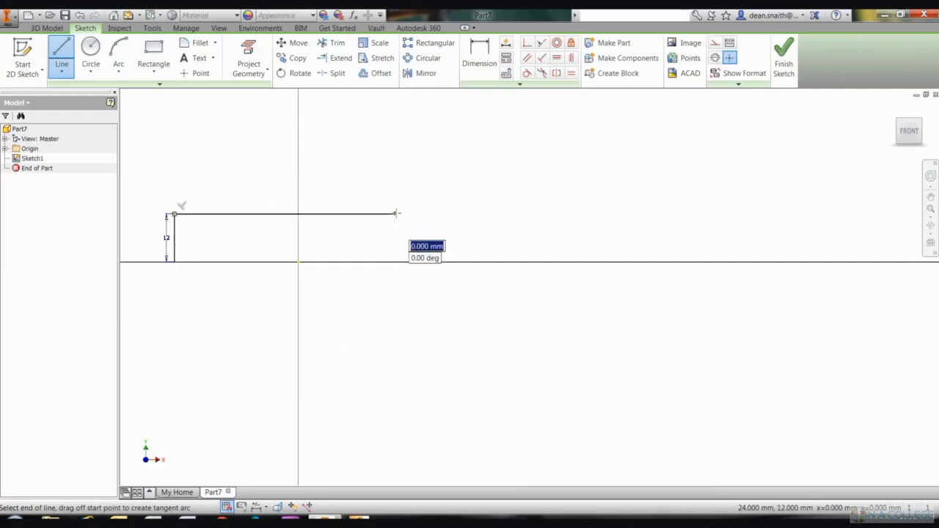
# - Draw a rising control vertex spline from the horizontal line's free end to about X 87 mm, Y 27 mm
pyautogui.click(61, 71)
pyautogui.click(83, 118)
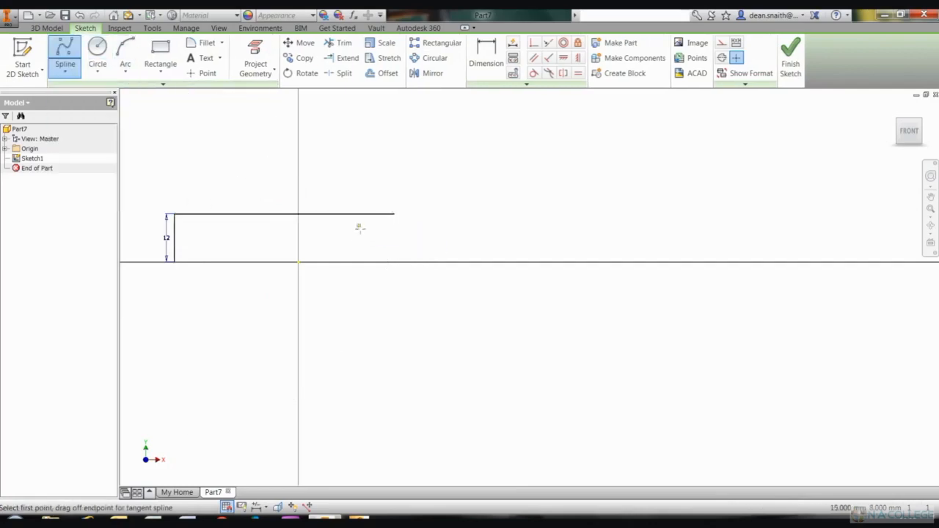
pyautogui.click(395, 214)
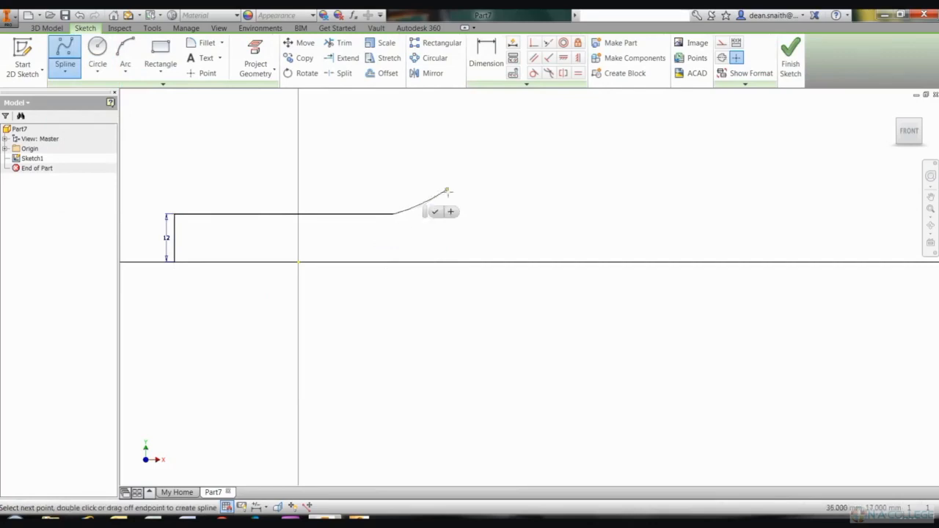
pyautogui.click(529, 157)
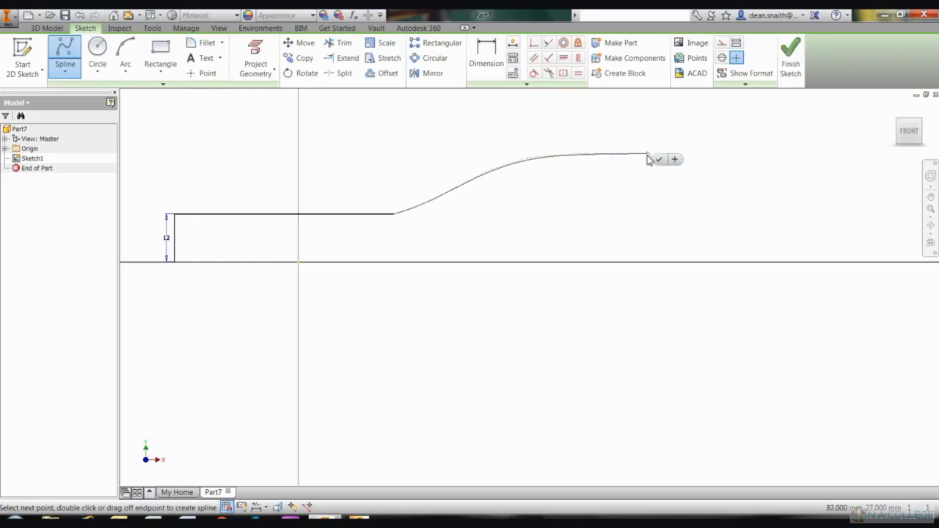
pyautogui.click(659, 158)
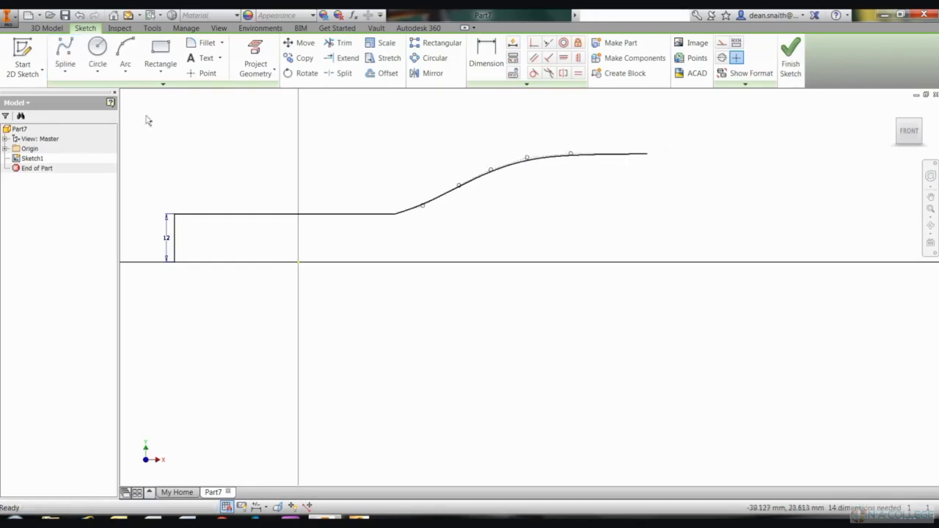
# - Draw a vertical line about 27 mm long from the spline's free end down to the horizontal axis
pyautogui.click(68, 71)
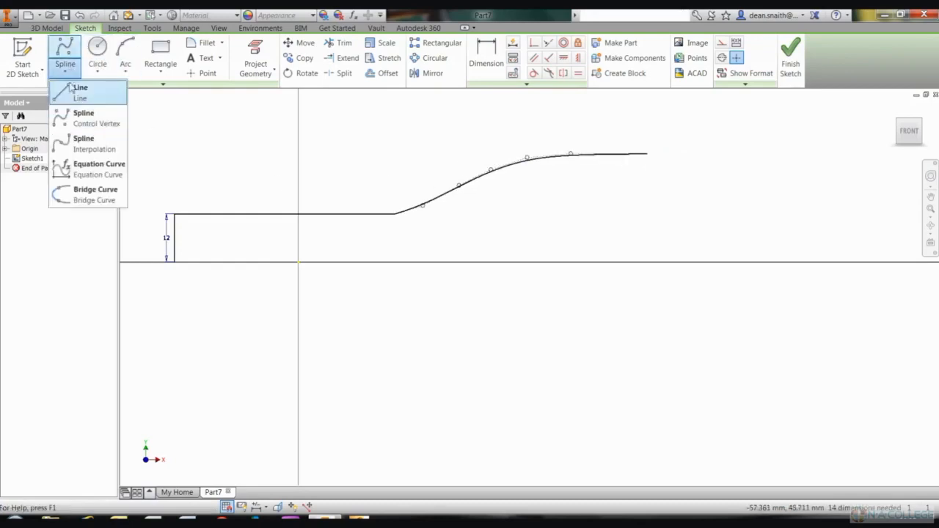
pyautogui.click(73, 86)
pyautogui.click(648, 154)
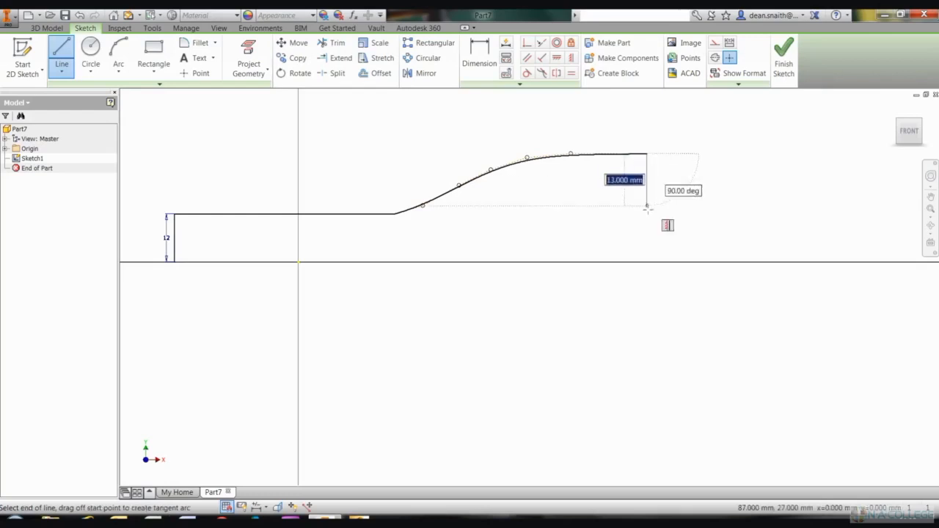
pyautogui.click(647, 261)
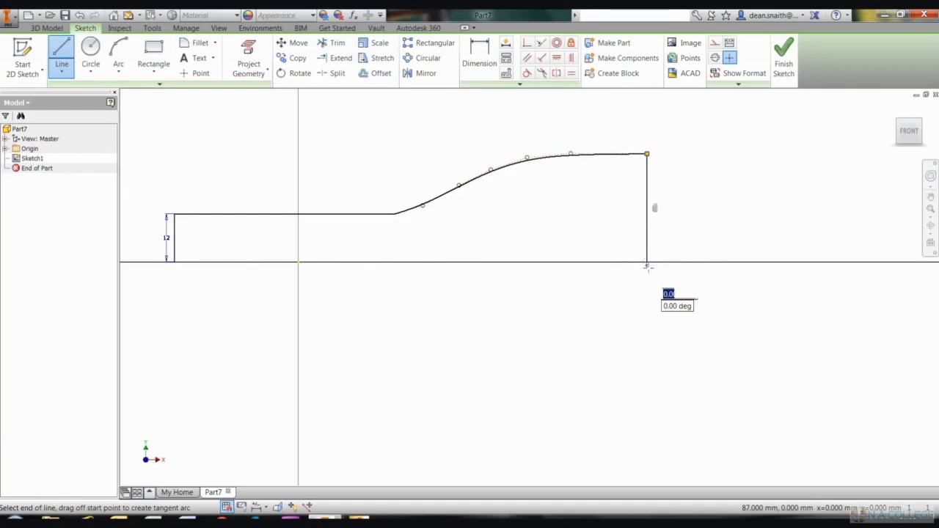
# - Measure the profile's overall length between the lower endpoints of its two vertical end lines
pyautogui.click(152, 28)
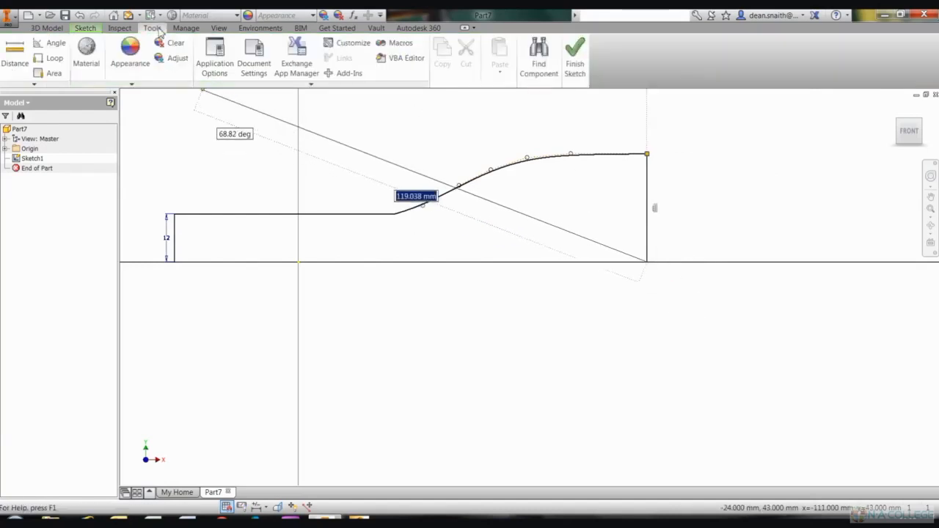
pyautogui.click(16, 60)
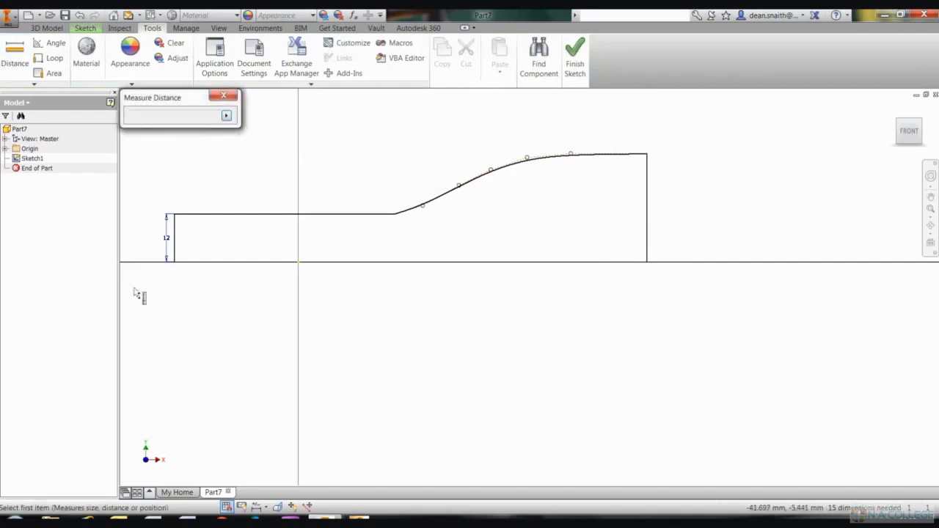
pyautogui.click(175, 269)
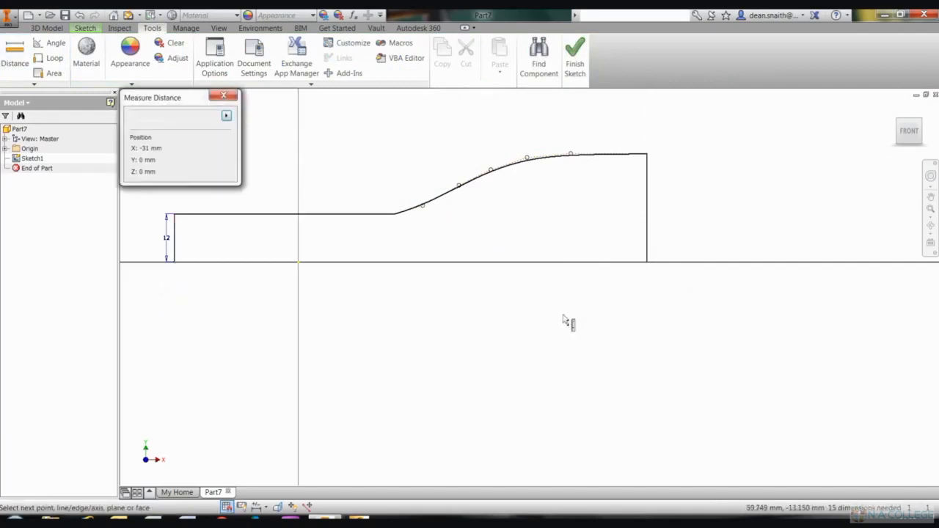
pyautogui.click(651, 269)
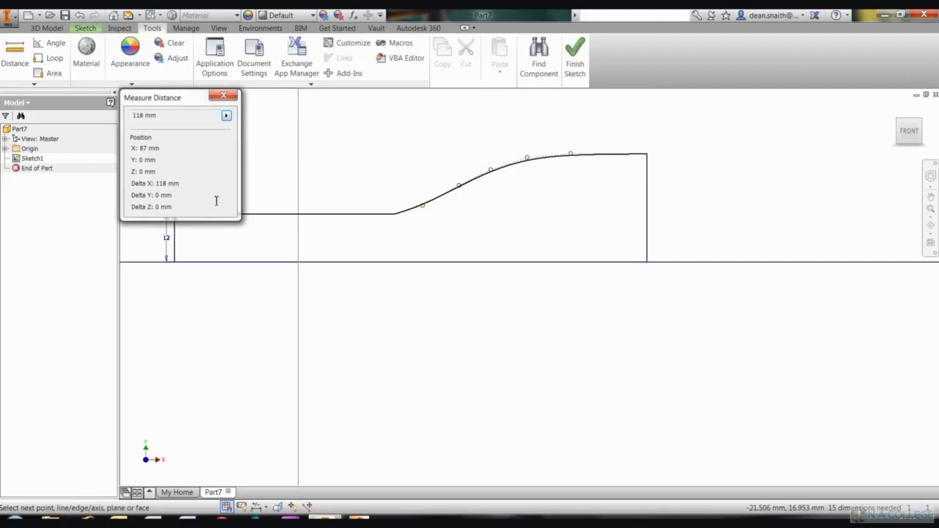
pyautogui.click(224, 96)
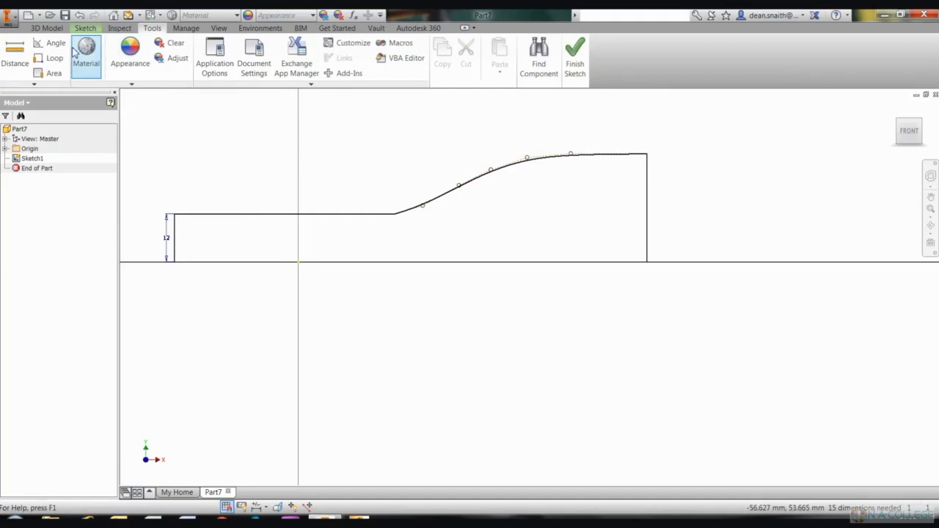
# - Dimension the upper horizontal line of the profile and set its length to 62 mm
pyautogui.click(85, 28)
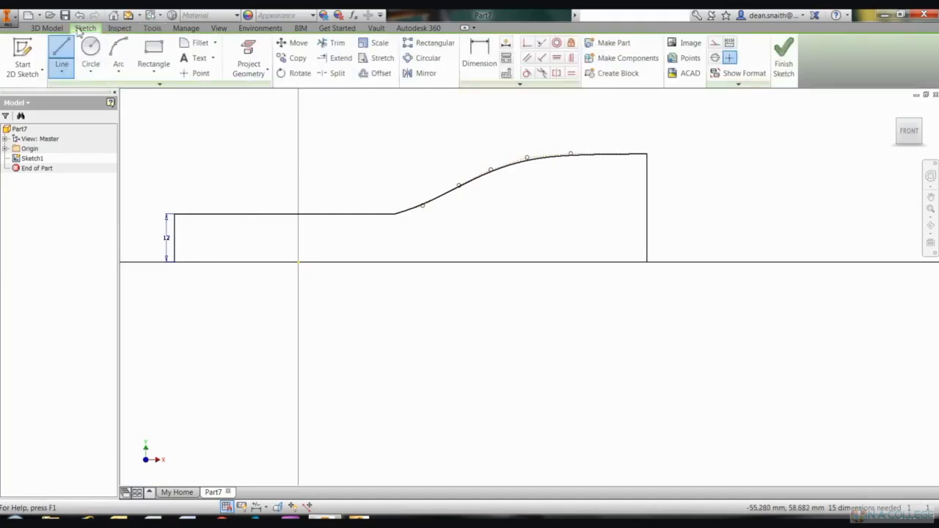
pyautogui.press('d')
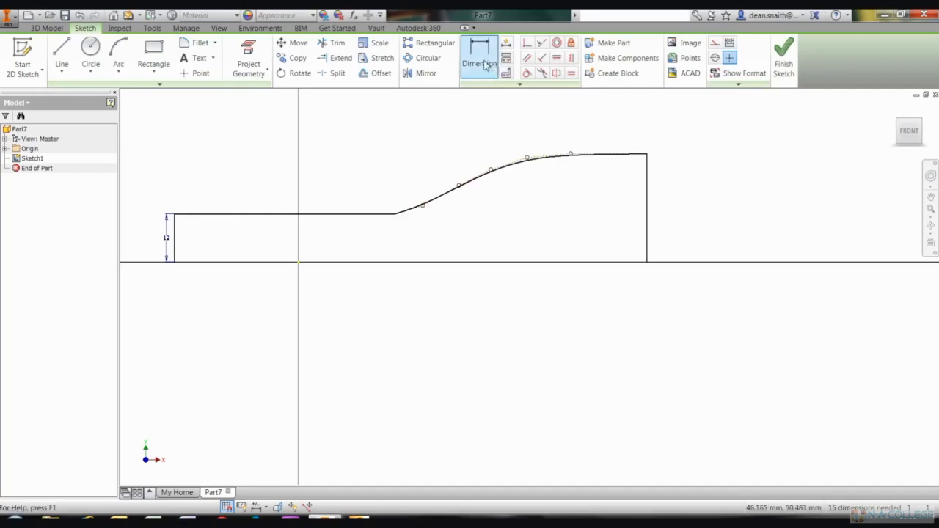
pyautogui.click(286, 214)
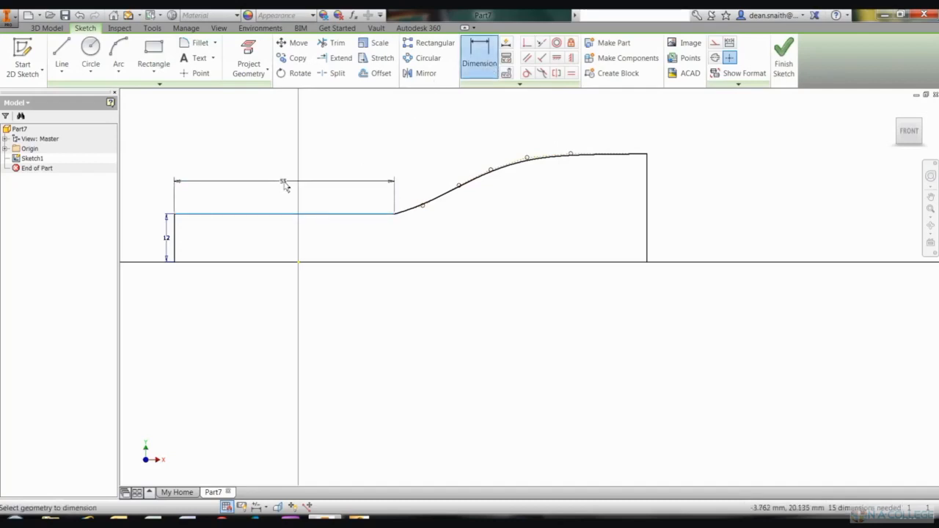
pyautogui.click(281, 184)
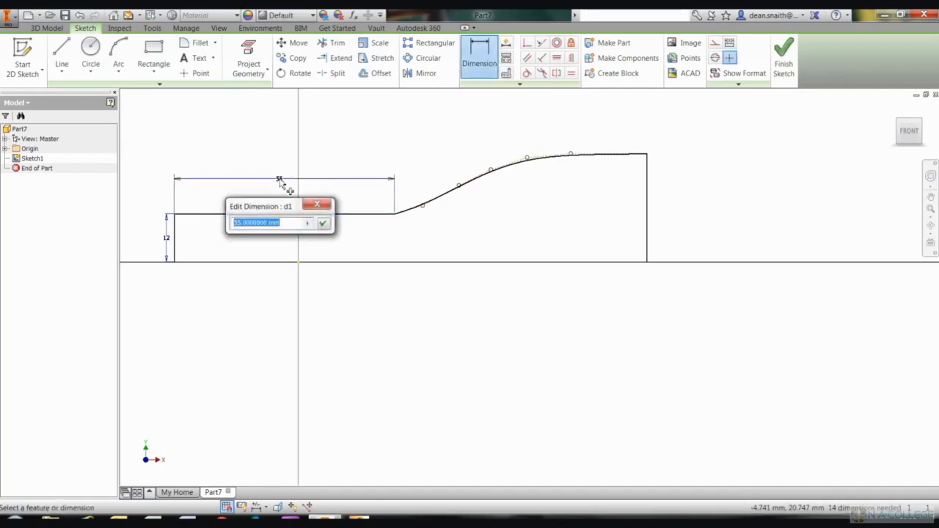
pyautogui.press('BackSpace')
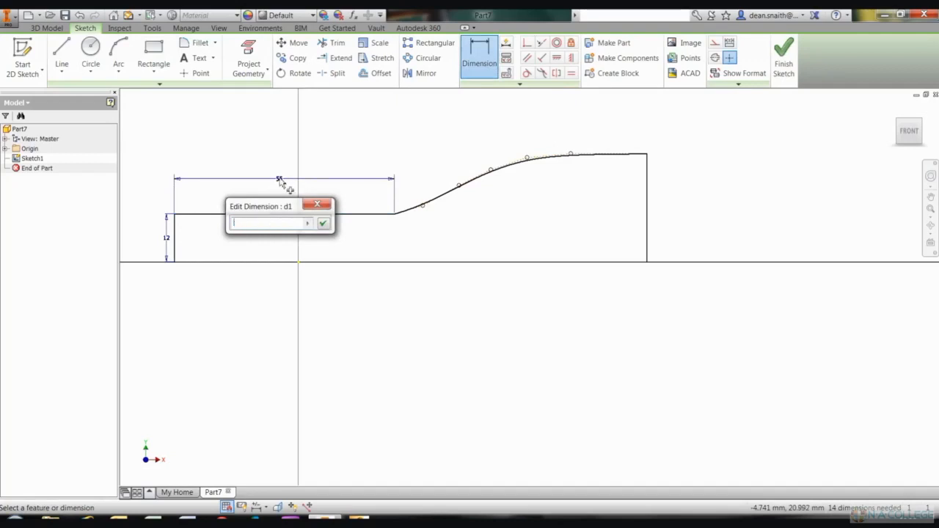
pyautogui.write('62')
pyautogui.click(323, 223)
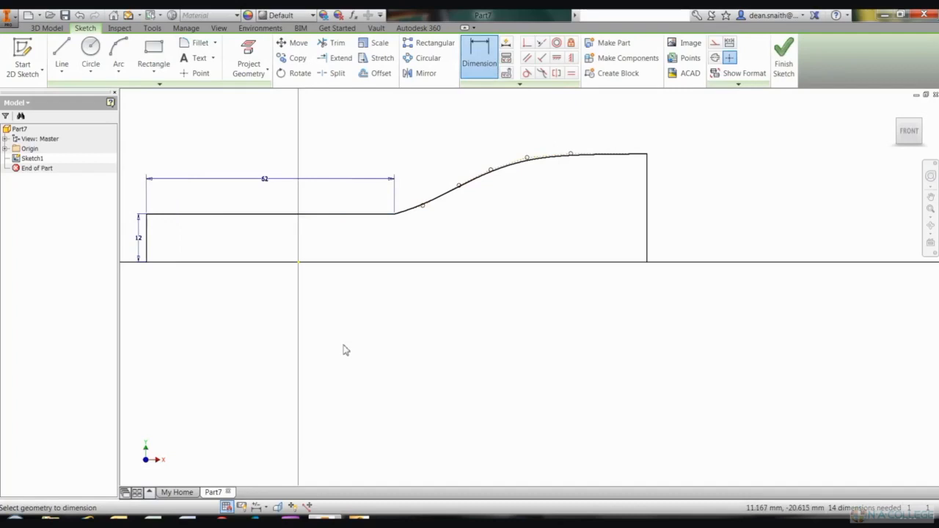
# - Draw a construction centerline along the horizontal axis, extending slightly beyond both ends of the profile
pyautogui.moveTo(458, 254); pyautogui.dragTo(576, 282, button='middle')
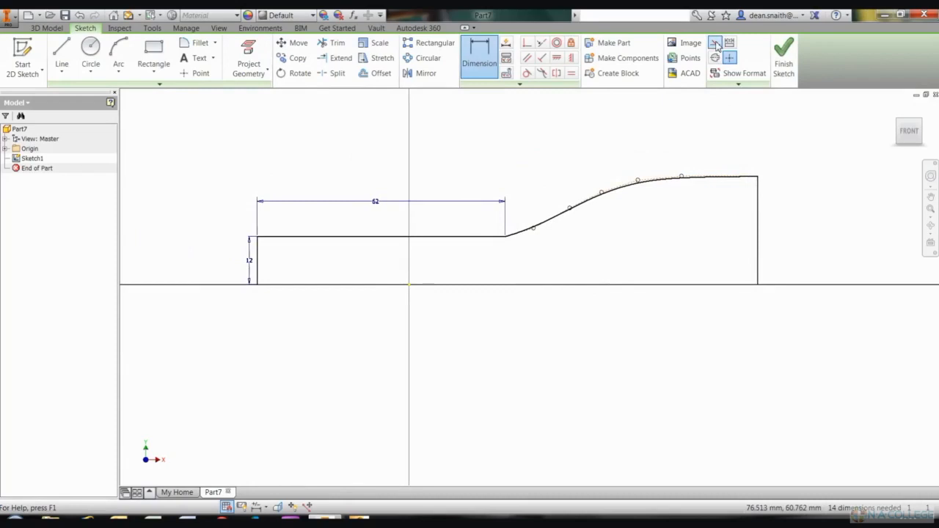
pyautogui.click(716, 44)
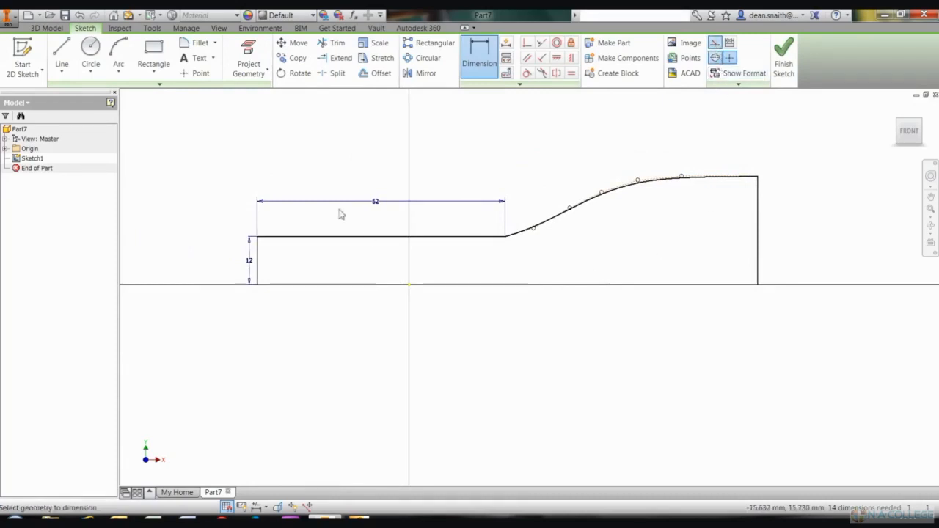
pyautogui.click(63, 53)
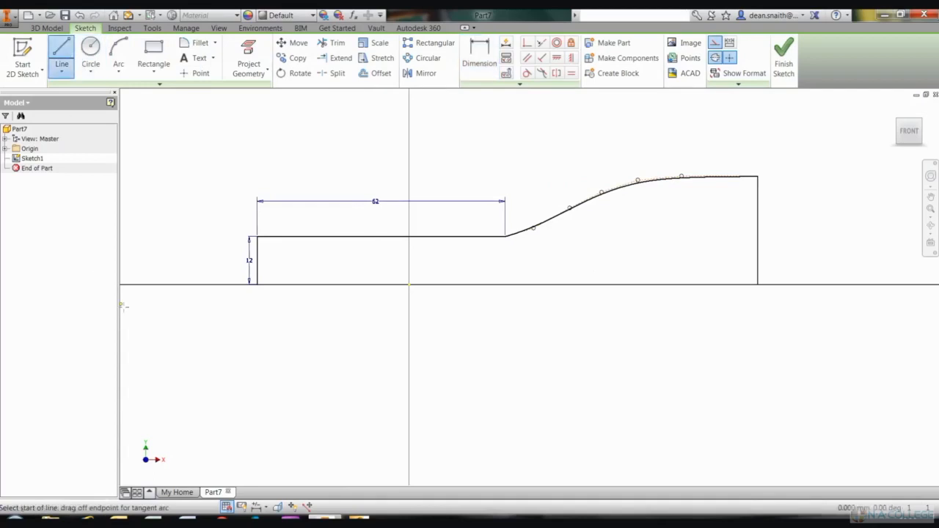
pyautogui.click(197, 290)
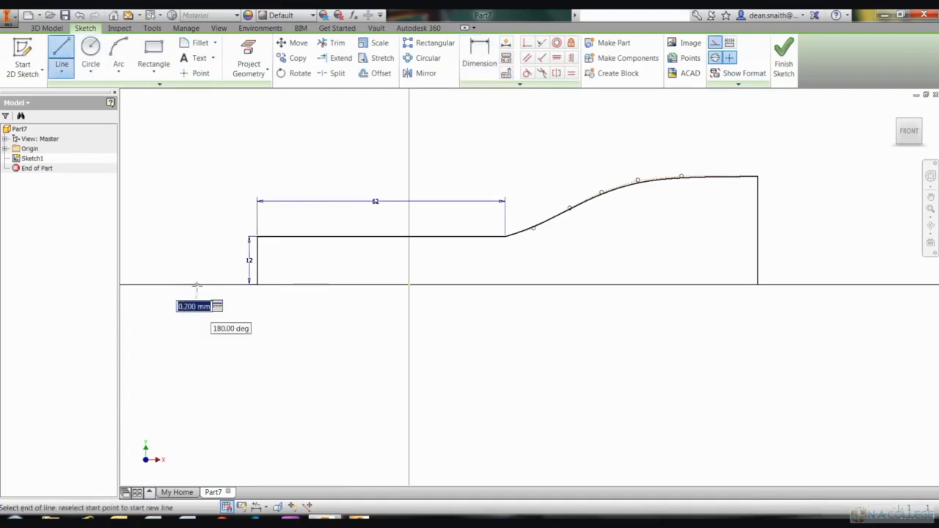
pyautogui.click(791, 286)
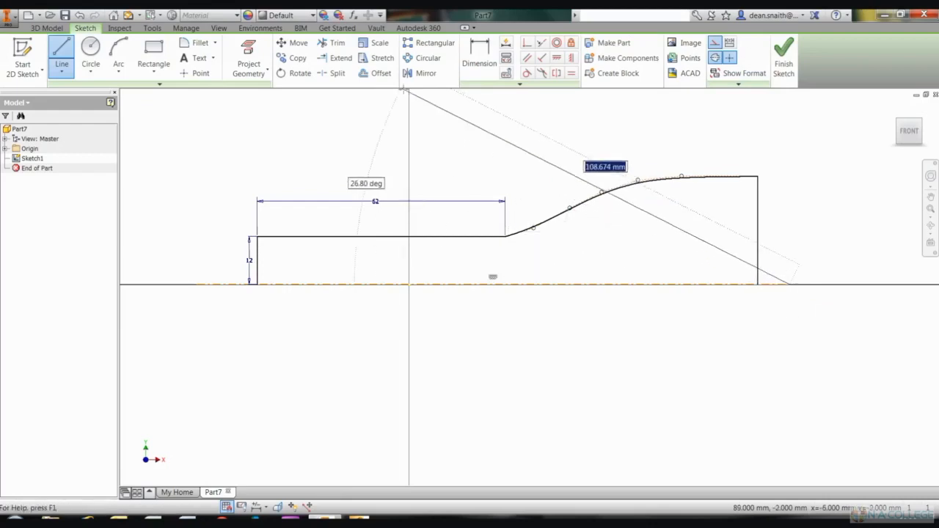
# - Mirror both vertical end lines, the horizontal line and the spline about the centerline to complete the symmetric profile
pyautogui.click(416, 76)
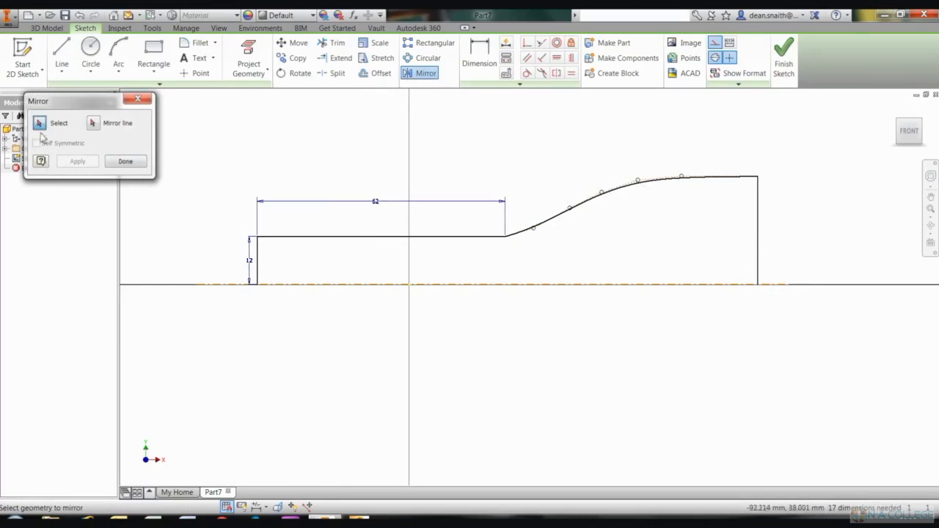
pyautogui.click(258, 268)
pyautogui.click(359, 237)
pyautogui.click(614, 193)
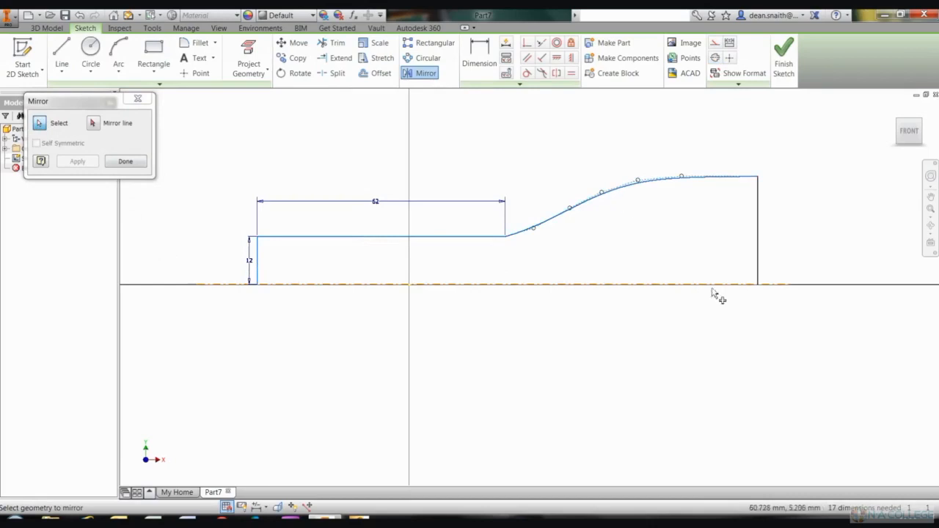
pyautogui.click(758, 253)
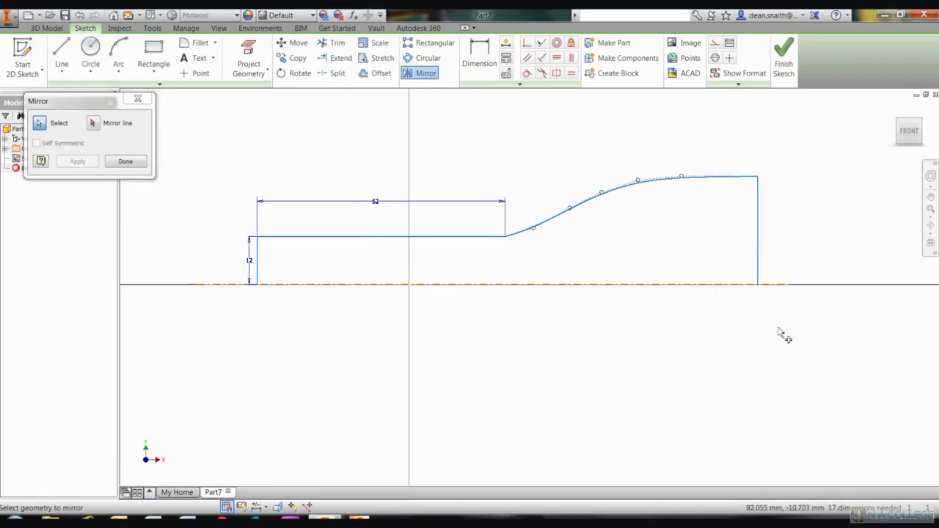
pyautogui.click(93, 125)
pyautogui.click(315, 288)
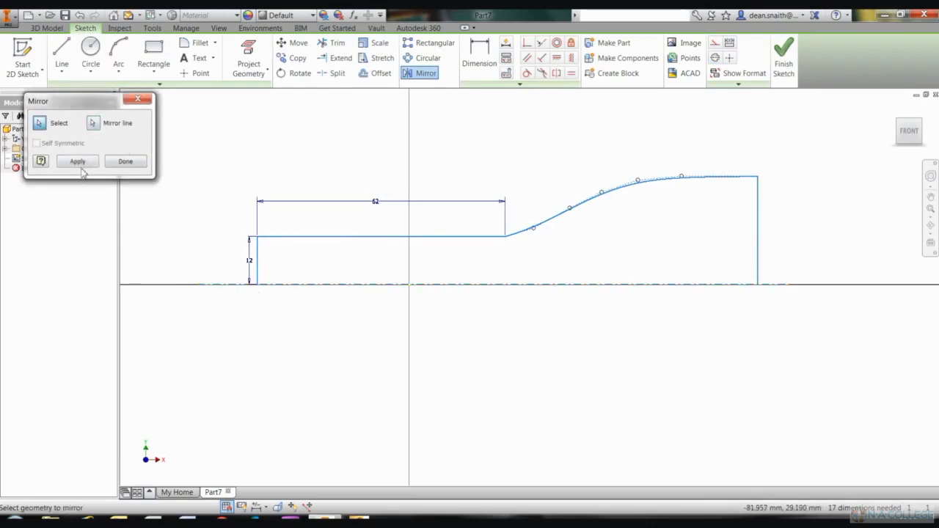
pyautogui.click(80, 166)
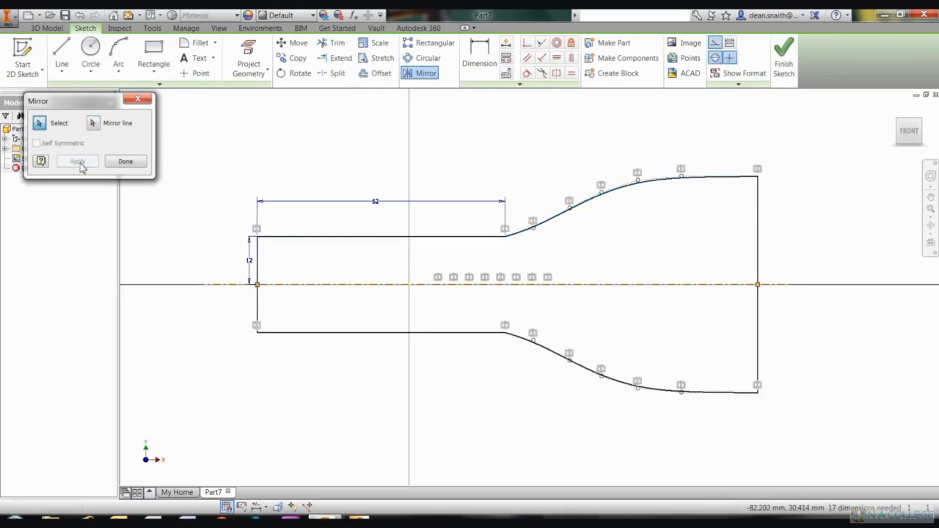
pyautogui.click(126, 162)
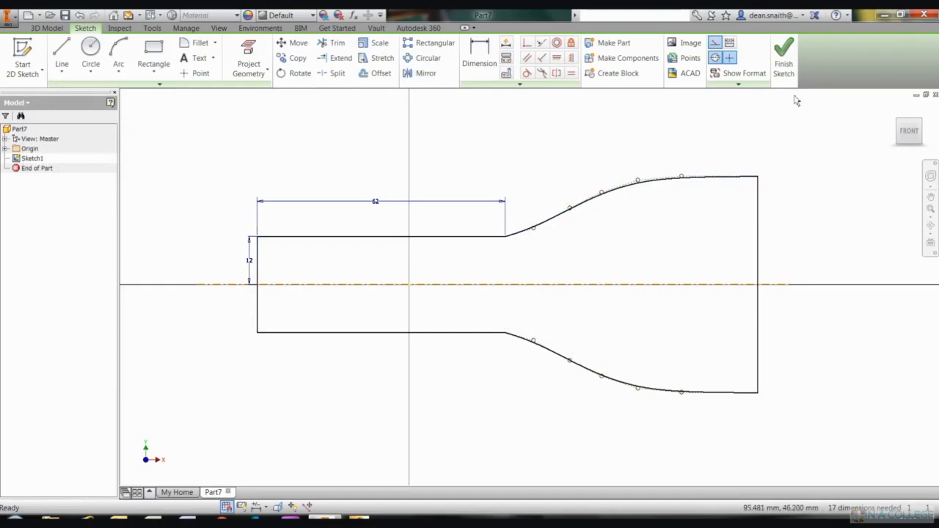
# - Finish the profile sketch and extrude the closed handle-shaped profile by 15 mm
pyautogui.click(784, 59)
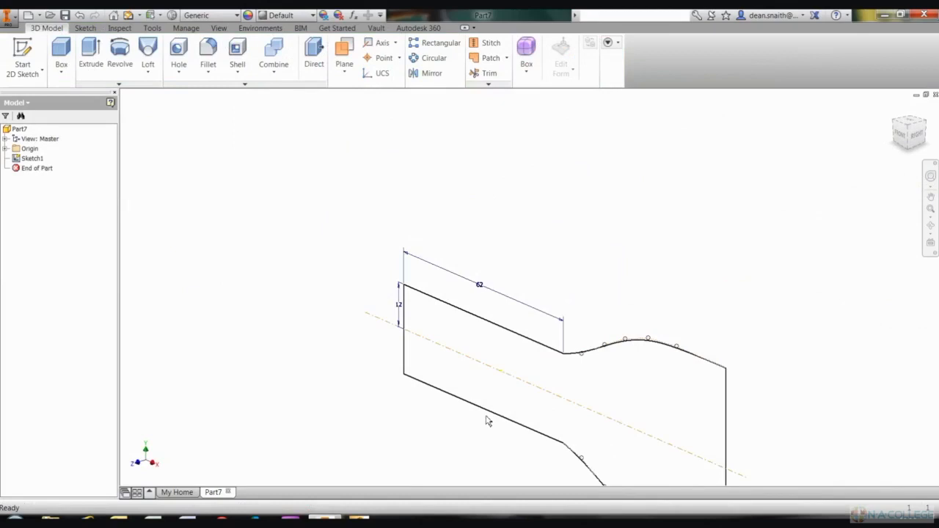
pyautogui.moveTo(489, 419); pyautogui.dragTo(432, 312, button='middle')
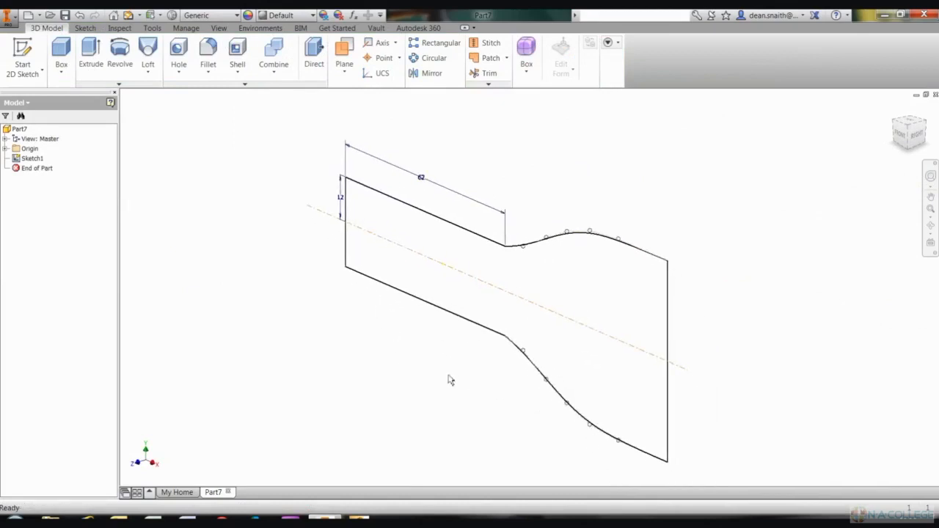
pyautogui.click(91, 51)
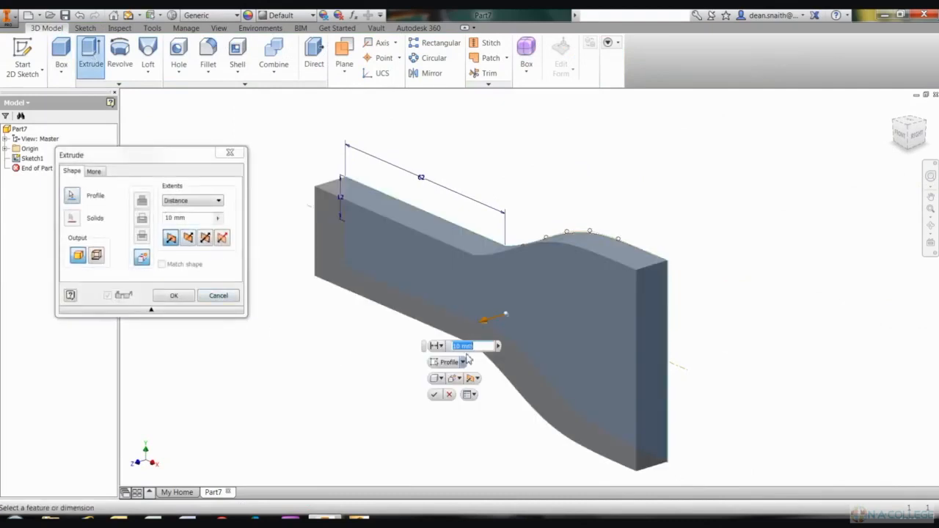
pyautogui.moveTo(461, 347); pyautogui.dragTo(436, 348)
pyautogui.write('15')
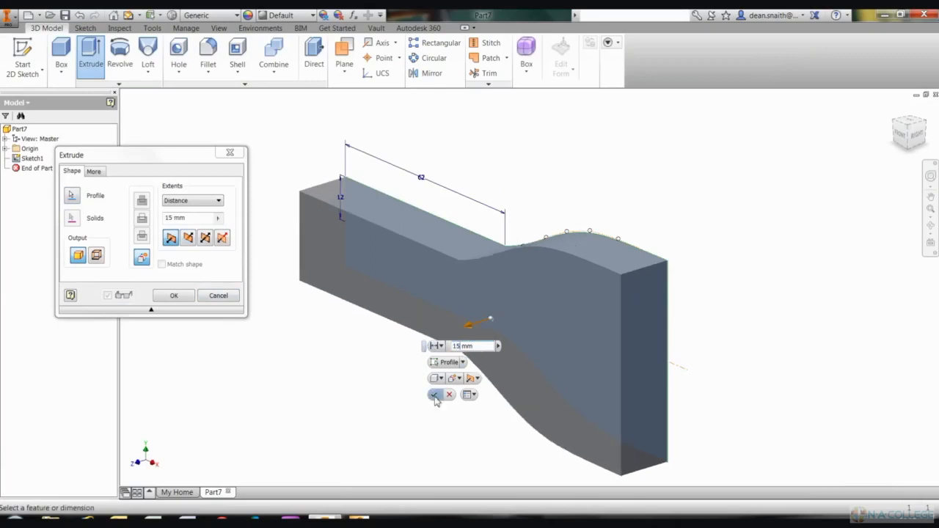
pyautogui.click(434, 397)
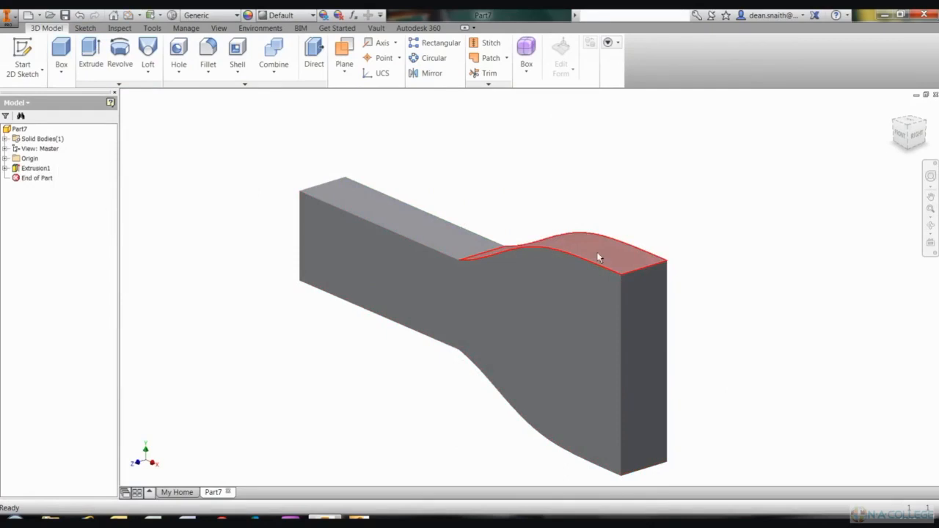
# - Start a new sketch on the flat end face of the flared end, oriented with the face's long side horizontal
pyautogui.click(647, 373)
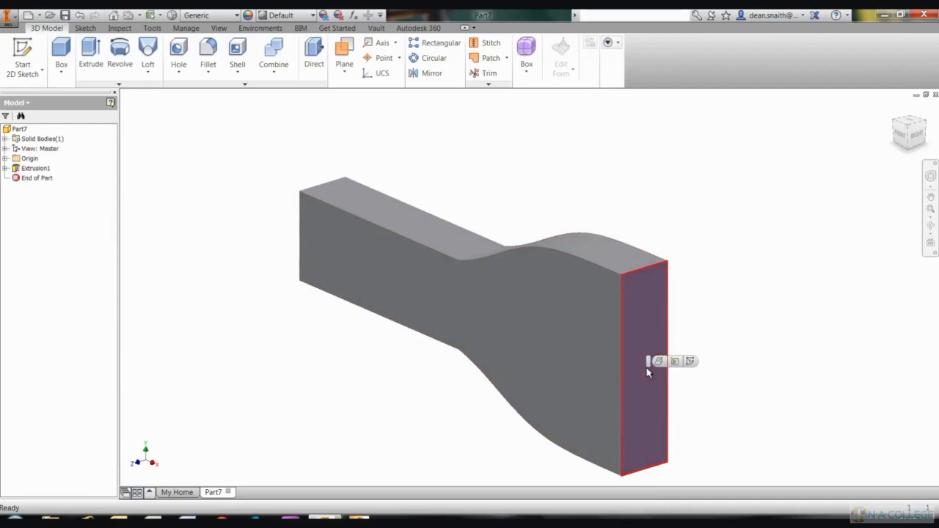
pyautogui.click(647, 373)
pyautogui.click(690, 362)
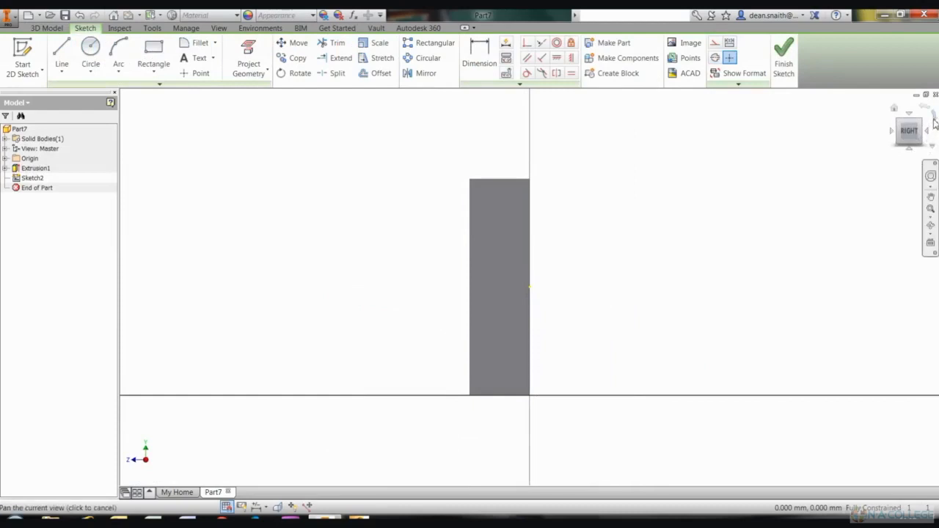
pyautogui.click(934, 120)
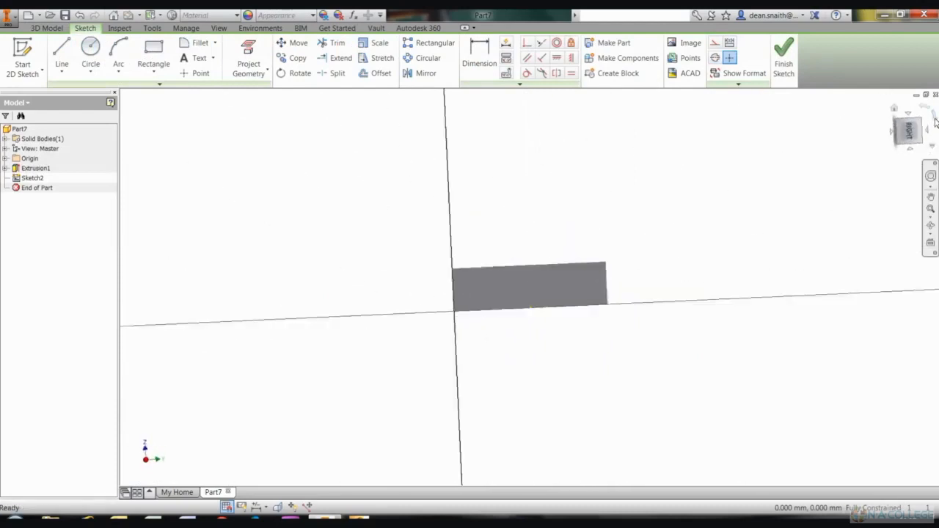
pyautogui.scroll(3, 663, 342)
pyautogui.moveTo(461, 308); pyautogui.dragTo(486, 408, button='middle')
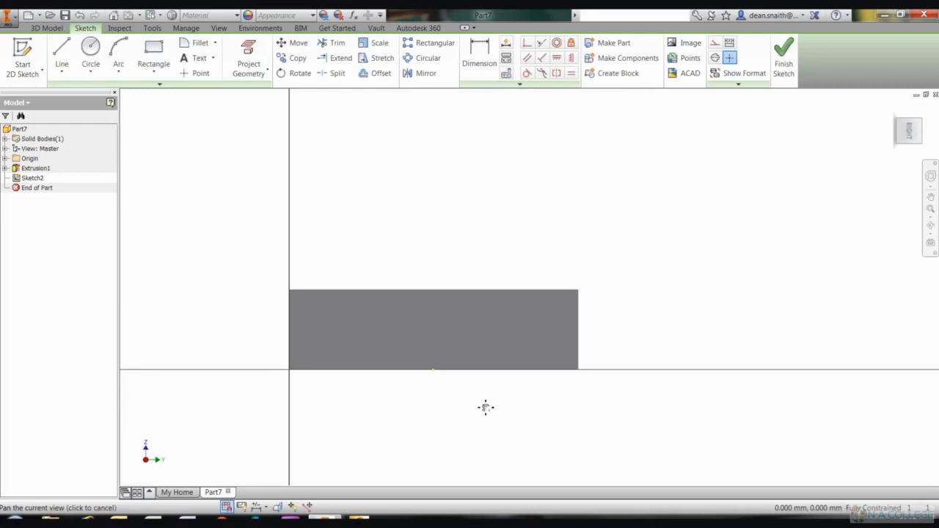
pyautogui.moveTo(486, 407); pyautogui.dragTo(499, 410, button='middle')
# - Draw a 26 mm diameter circle above the end face, centred over the midpoint of its upper long edge
pyautogui.click(91, 53)
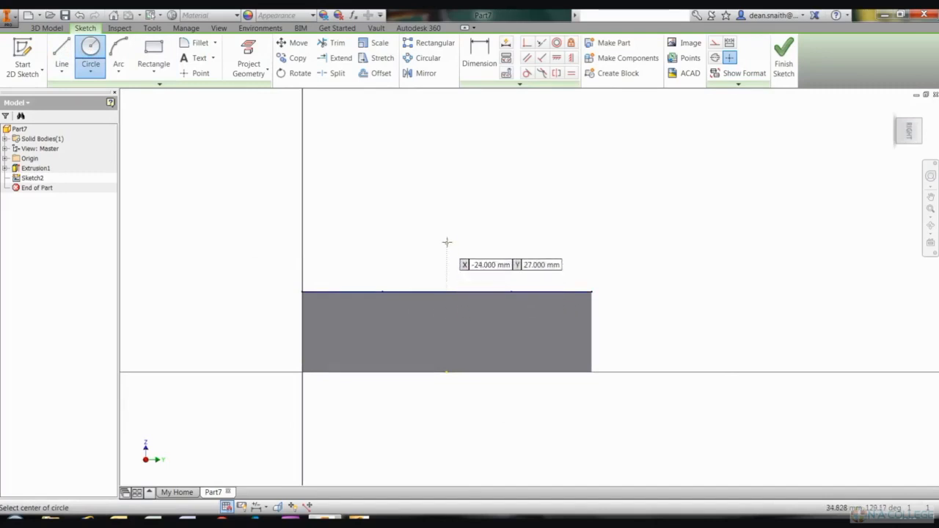
pyautogui.click(447, 210)
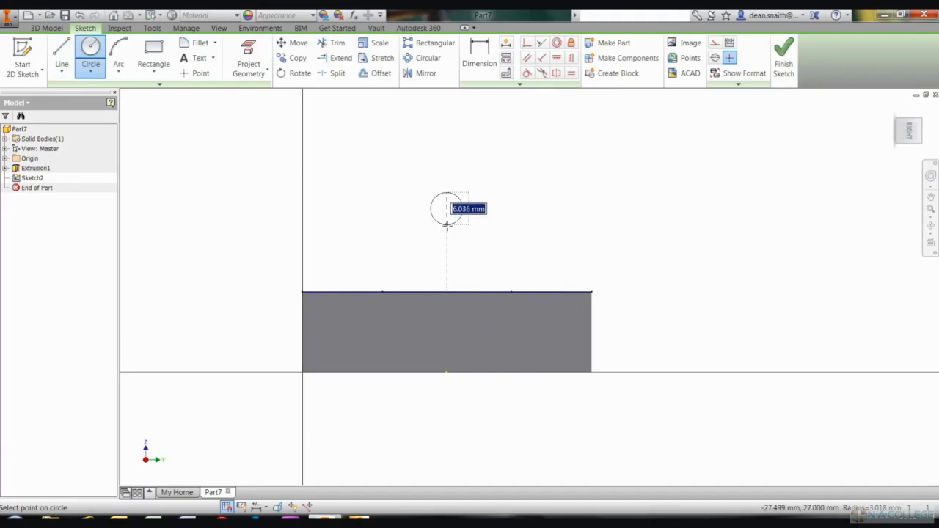
pyautogui.write('26')
pyautogui.press('Return')
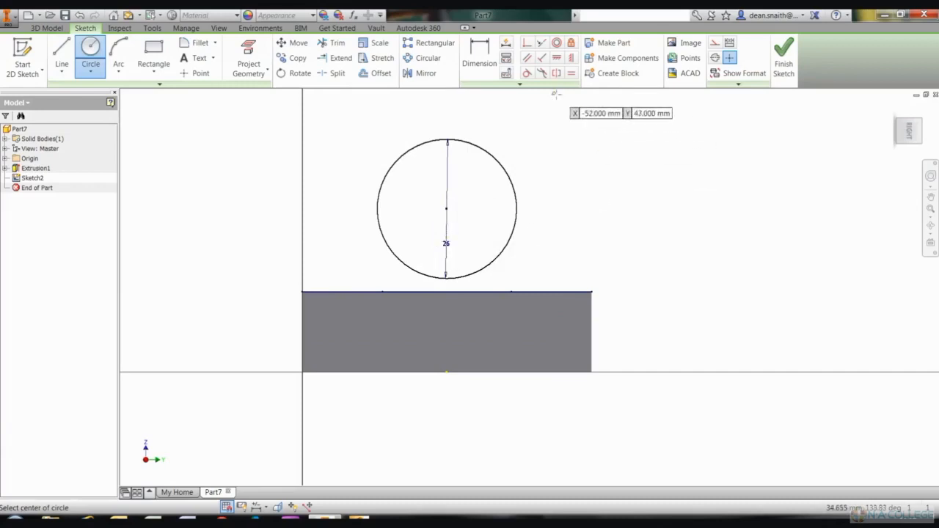
# - Make the circle tangent to the upper long edge of the end face
pyautogui.click(527, 74)
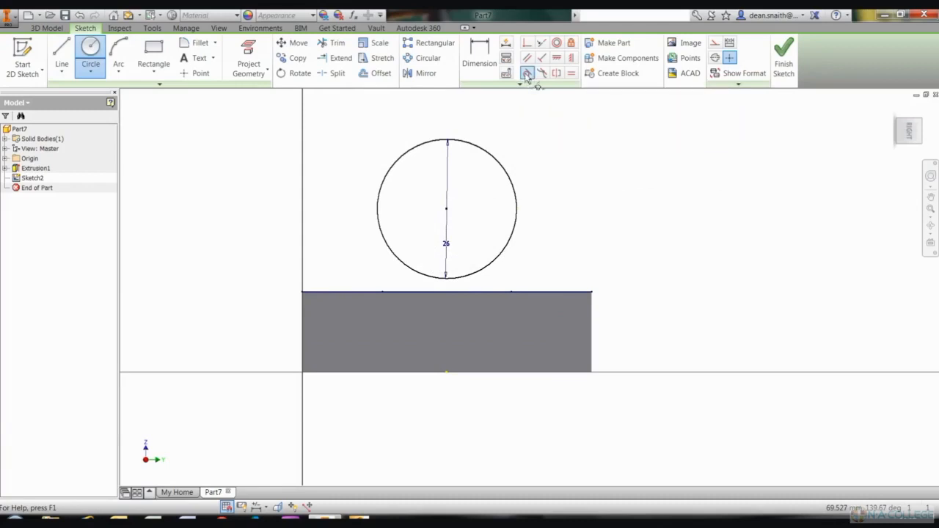
pyautogui.click(463, 278)
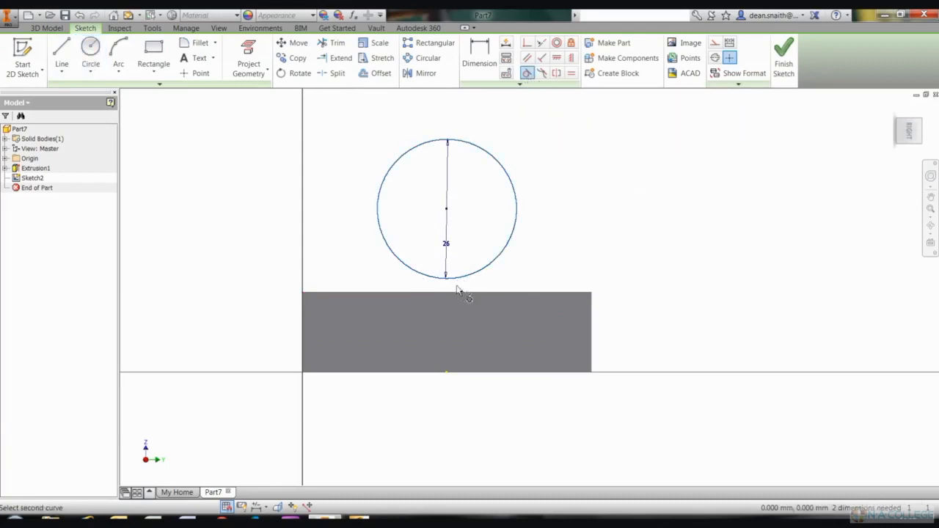
pyautogui.click(452, 292)
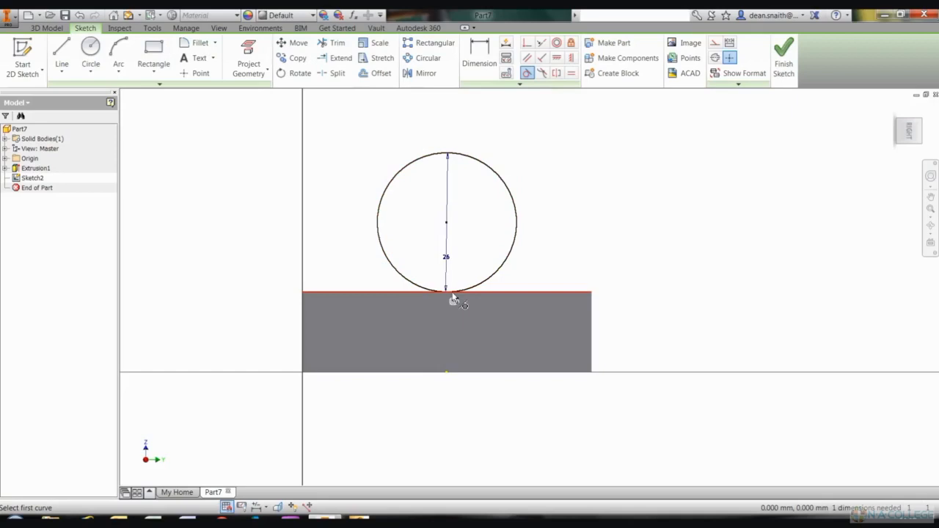
# - Draw a rectangle spanning the circle's full width, from its horizontal centre level down to the upper edge of the end face
pyautogui.click(154, 53)
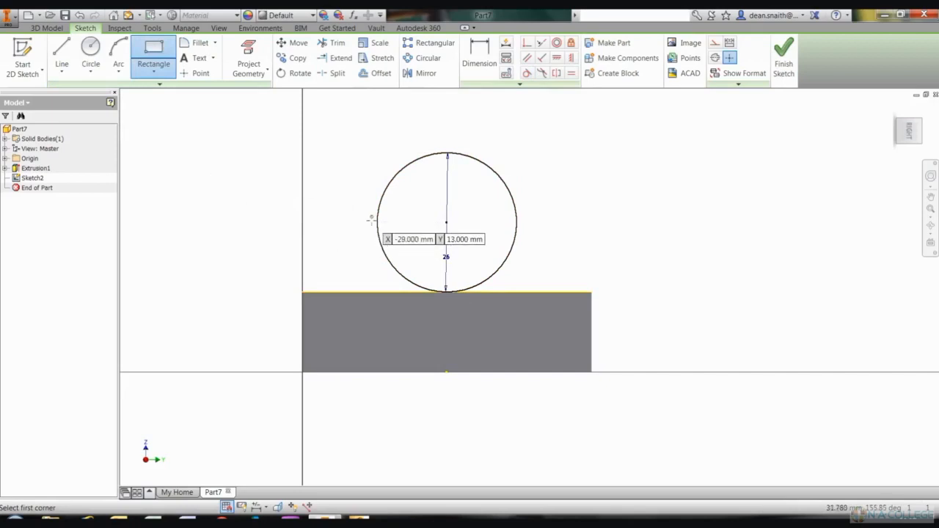
pyautogui.scroll(2, 374, 219)
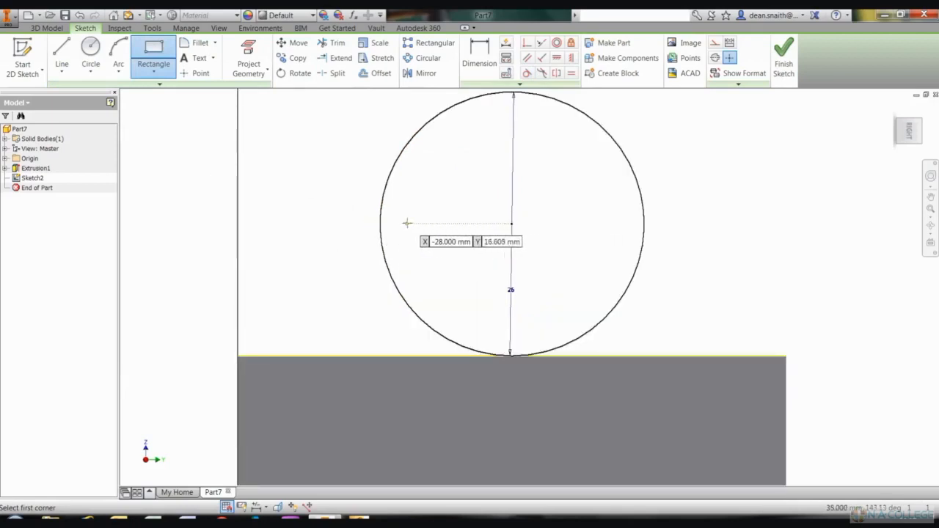
pyautogui.click(381, 223)
pyautogui.write('16')
pyautogui.press('Tab')
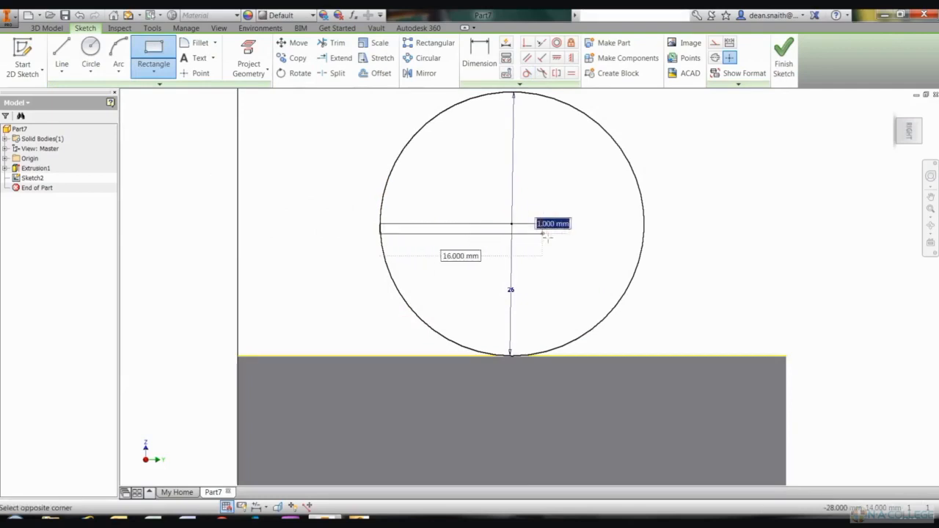
pyautogui.click(645, 357)
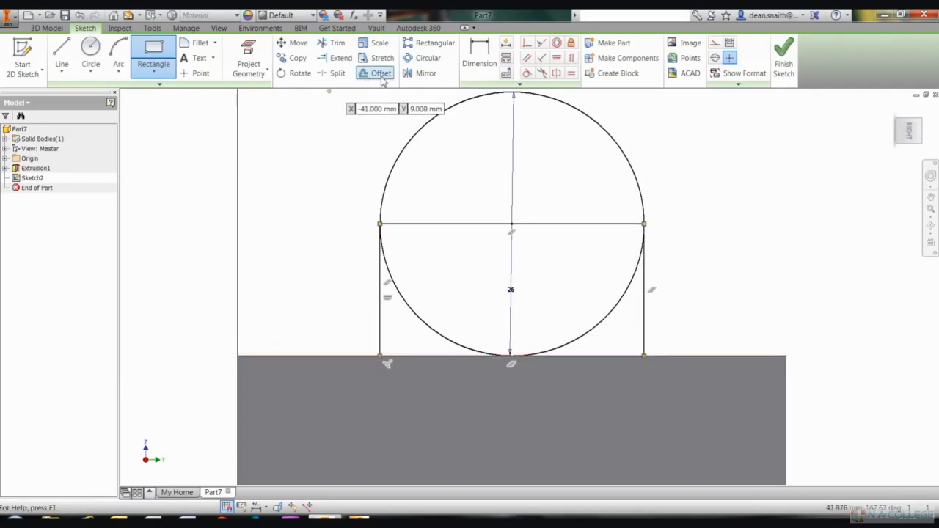
# - Trim away the rectangle's upper line and the circle's lower half to leave an arch-shaped profile
pyautogui.click(339, 46)
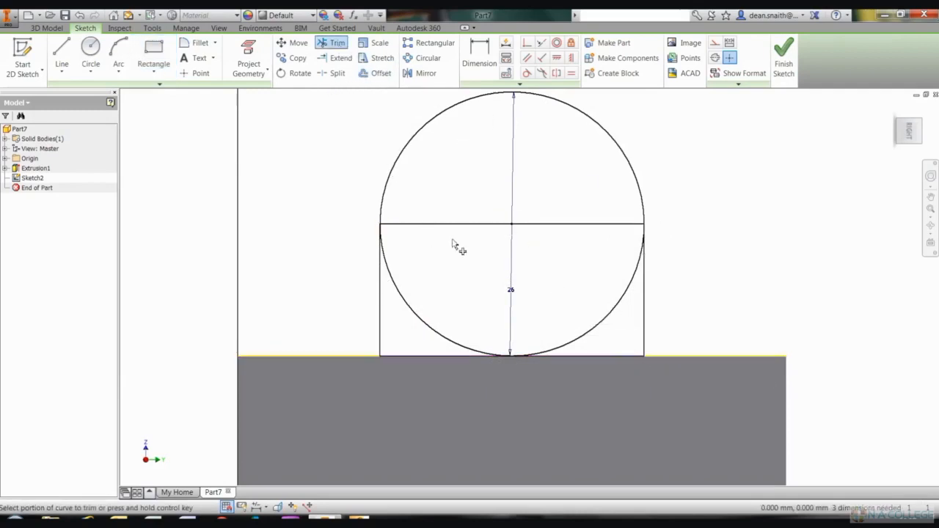
pyautogui.click(472, 225)
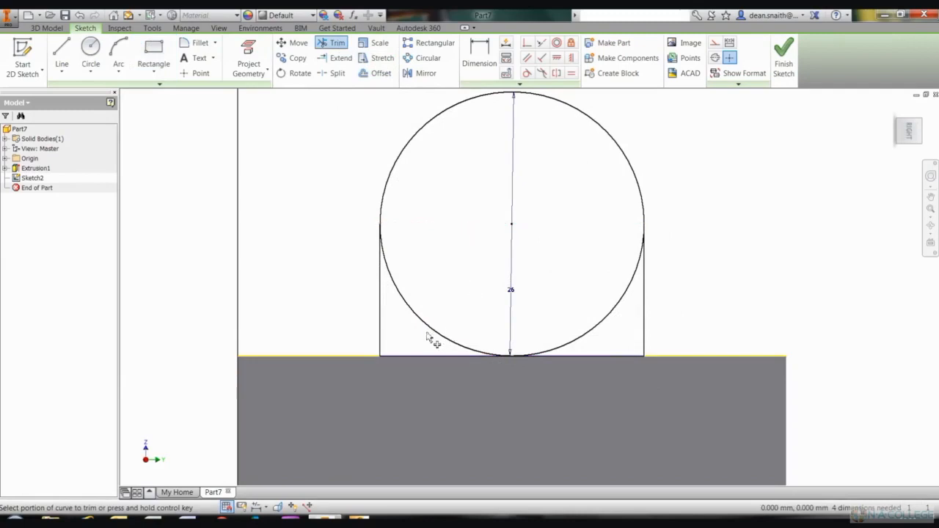
pyautogui.click(432, 334)
pyautogui.click(603, 328)
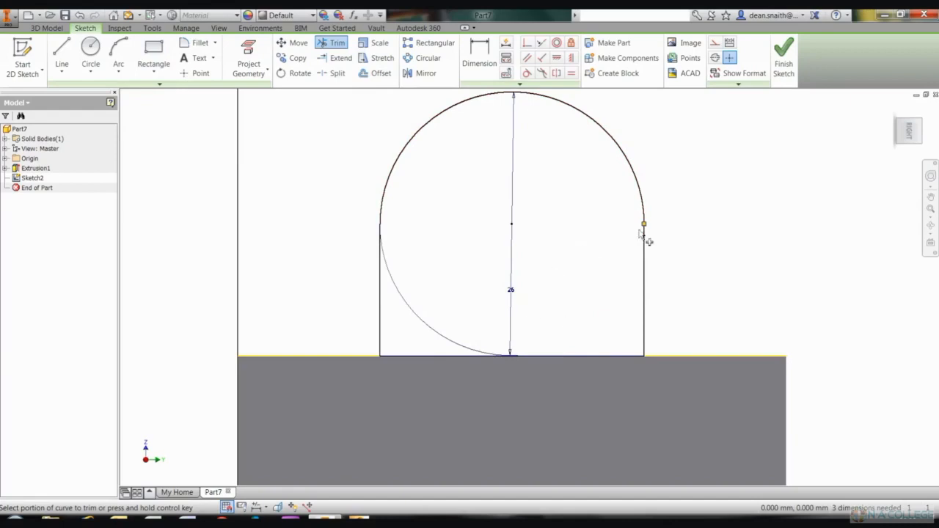
# - Finish the sketch and extrude the arch-shaped profile 52 mm back over the body, joining it to the part
pyautogui.click(783, 68)
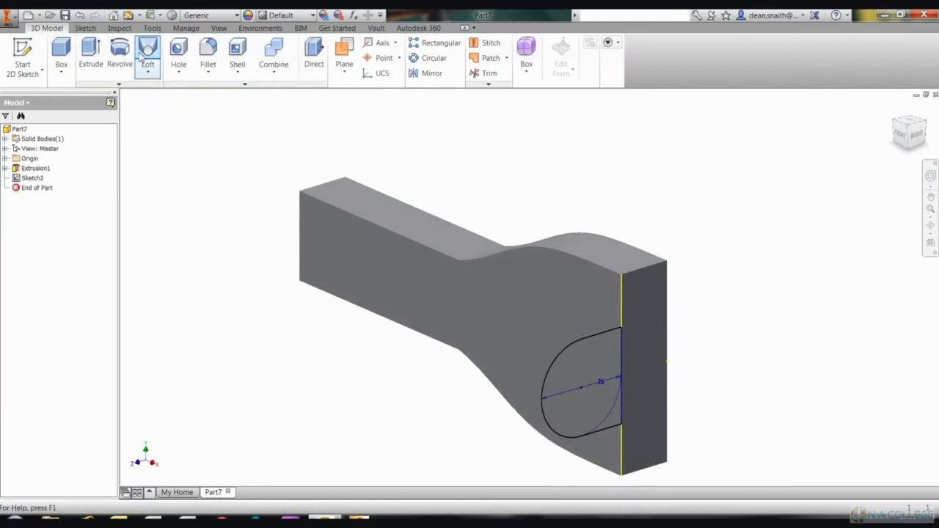
pyautogui.click(91, 51)
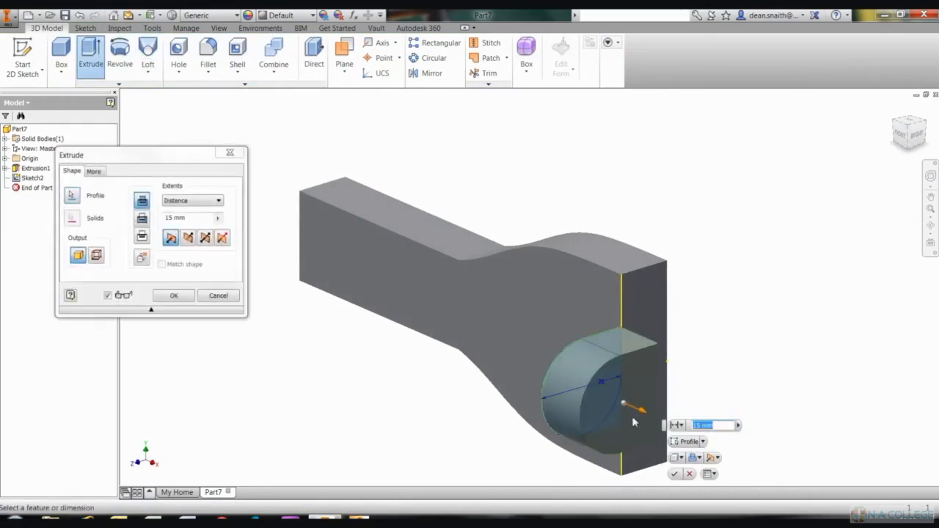
pyautogui.moveTo(643, 414)
pyautogui.mouseDown()
pyautogui.moveTo(566, 383)
pyautogui.moveTo(521, 378)
pyautogui.moveTo(682, 414)
pyautogui.moveTo(657, 419)
pyautogui.mouseUp()
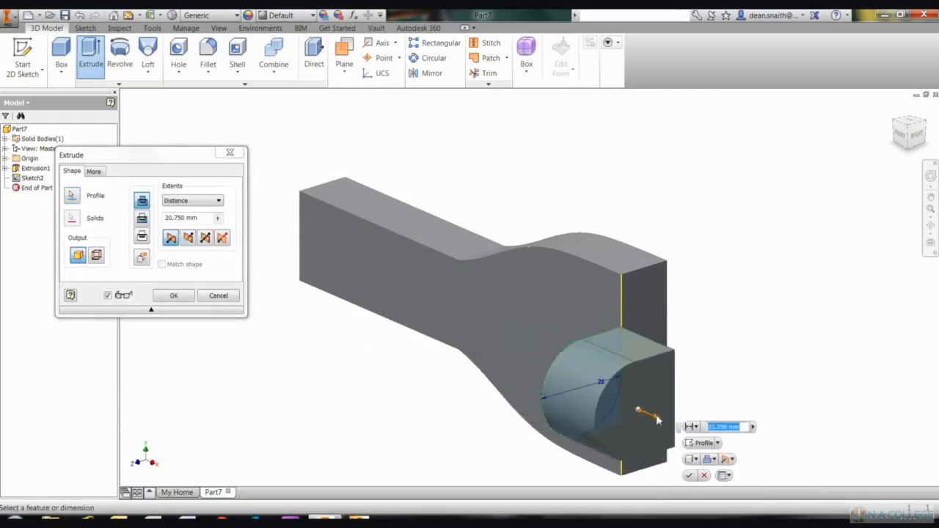
pyautogui.click(188, 238)
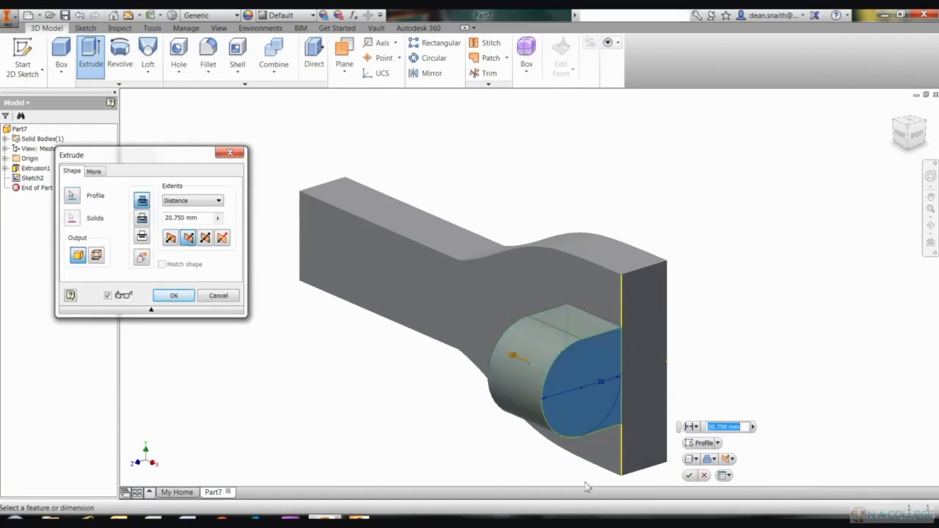
pyautogui.click(725, 427)
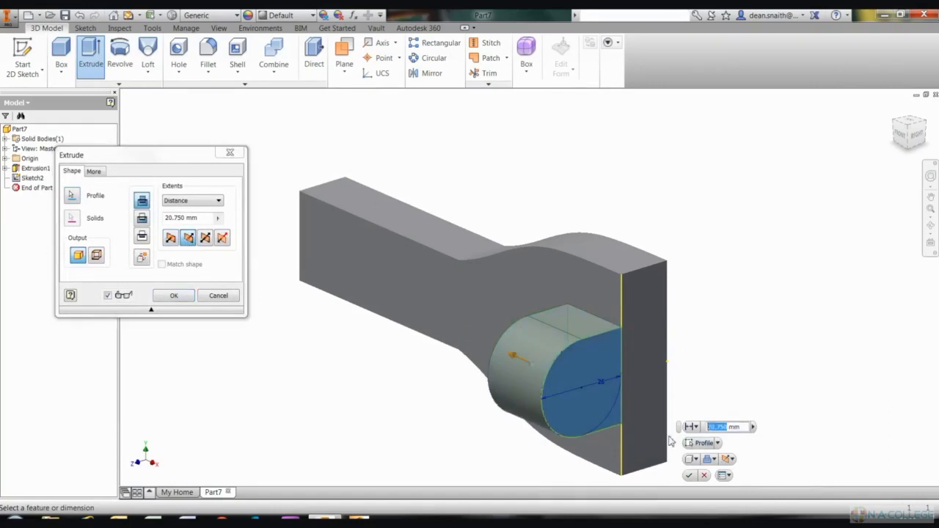
pyautogui.write('52')
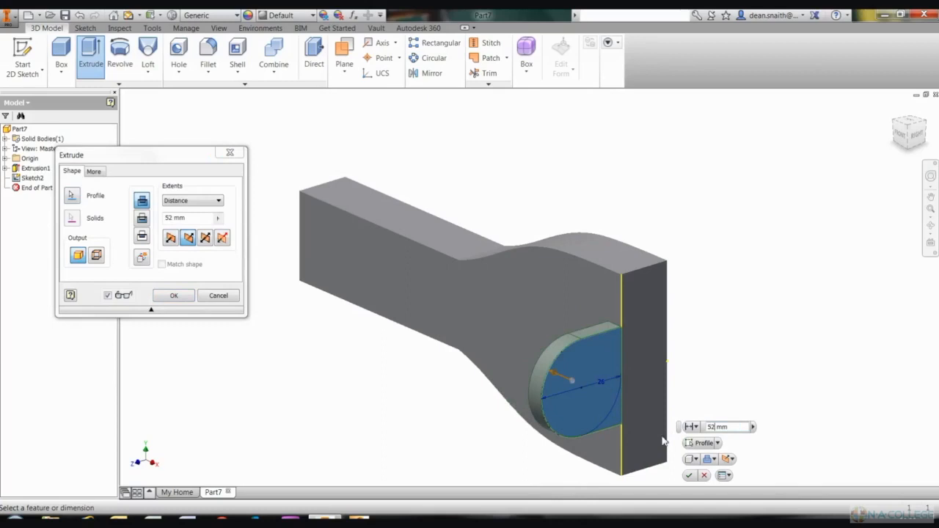
pyautogui.click(688, 476)
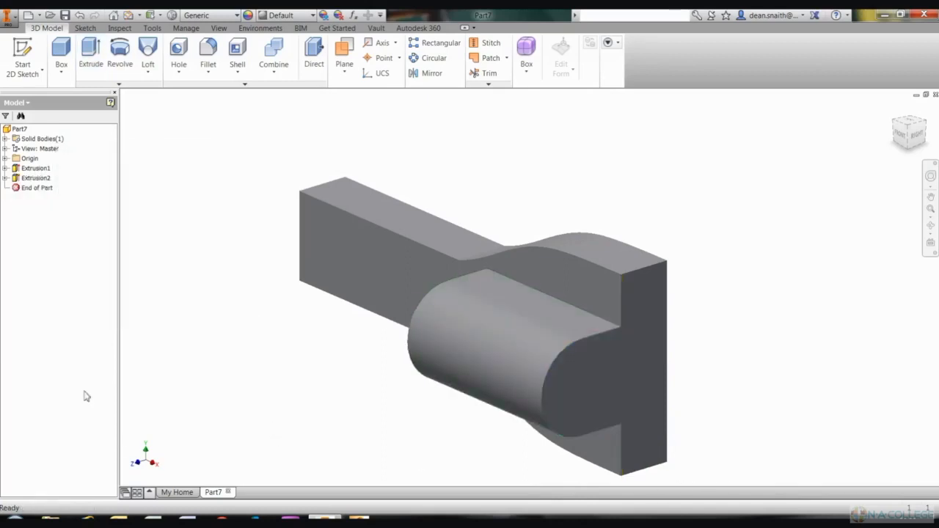
# - Create a work plane offset -2 mm from the flat end face of the narrow handle
pyautogui.keyDown('shift'); pyautogui.moveTo(352, 348); pyautogui.dragTo(480, 283, button='middle'); pyautogui.keyUp('shift')
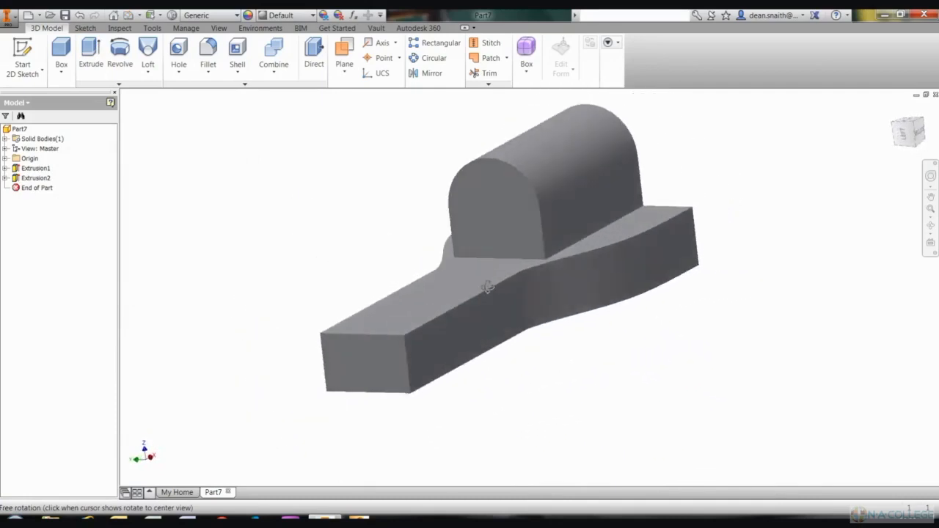
pyautogui.click(931, 226)
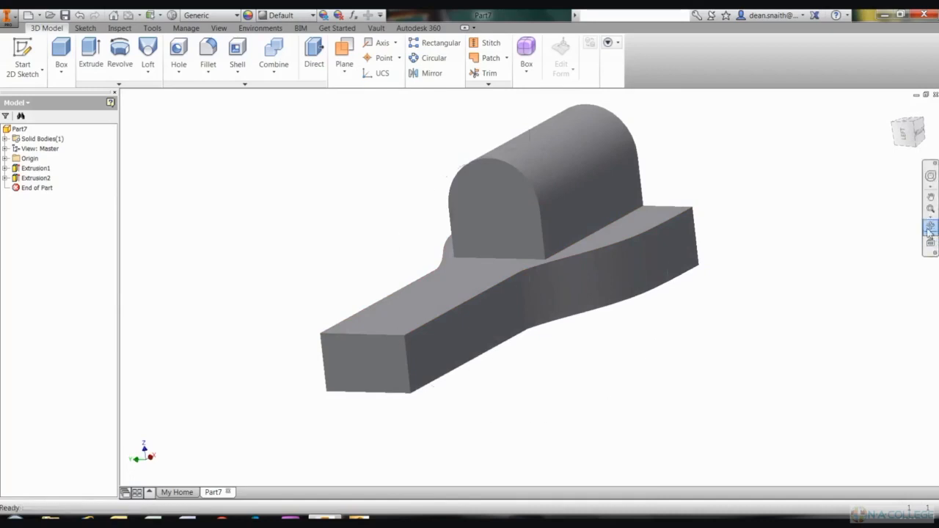
pyautogui.moveTo(565, 299); pyautogui.dragTo(709, 287)
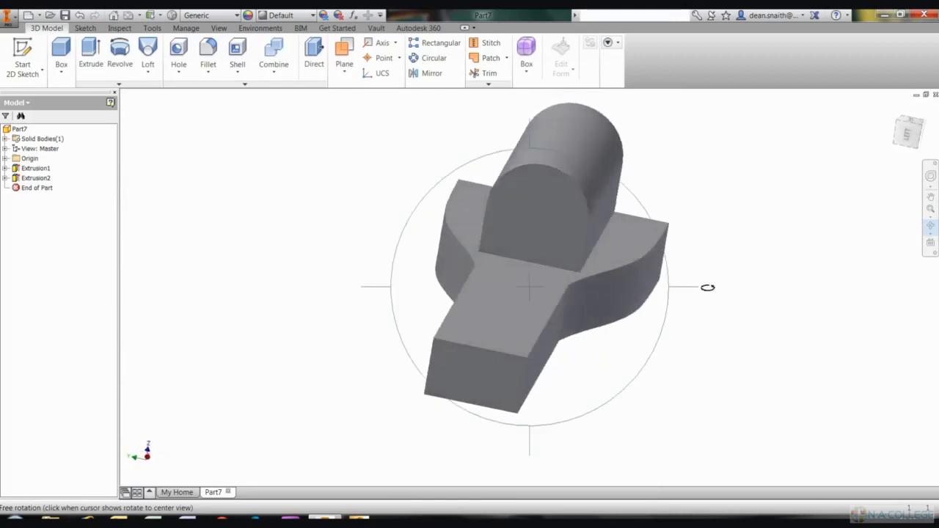
pyautogui.click(932, 228)
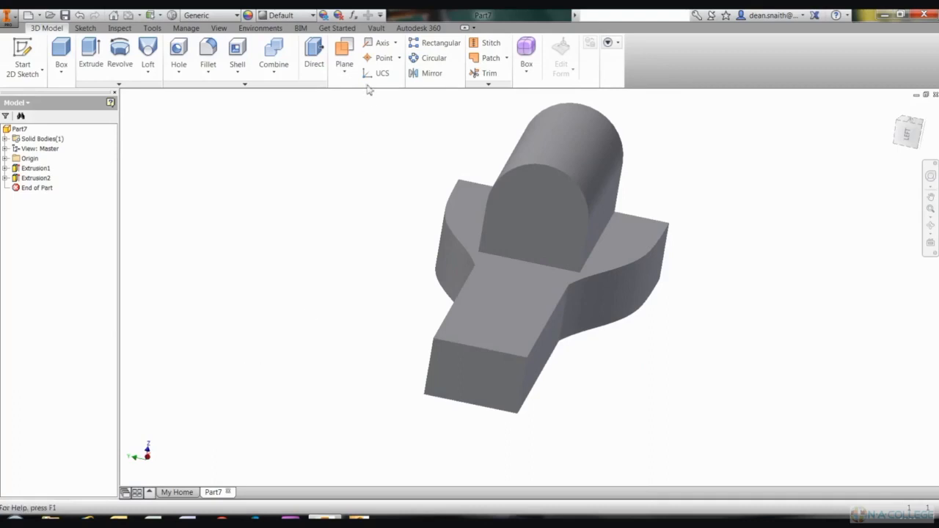
pyautogui.click(346, 74)
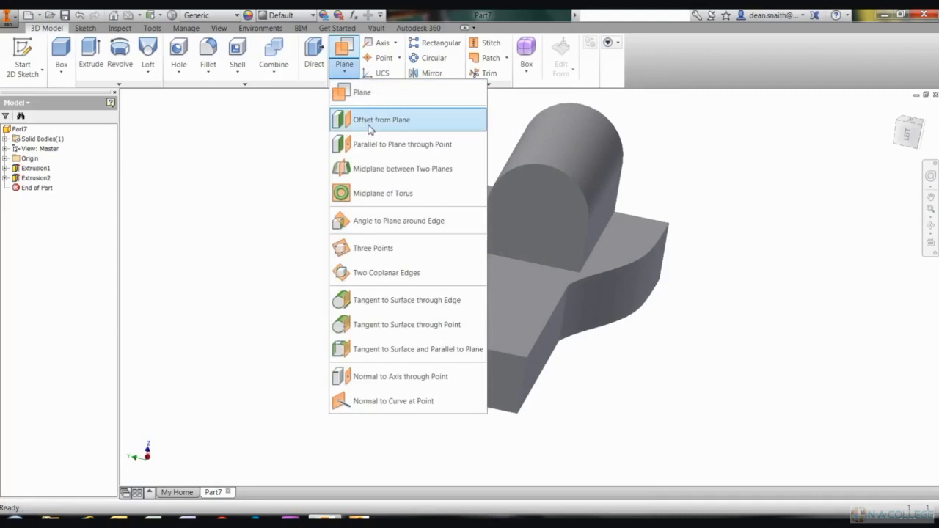
pyautogui.click(372, 126)
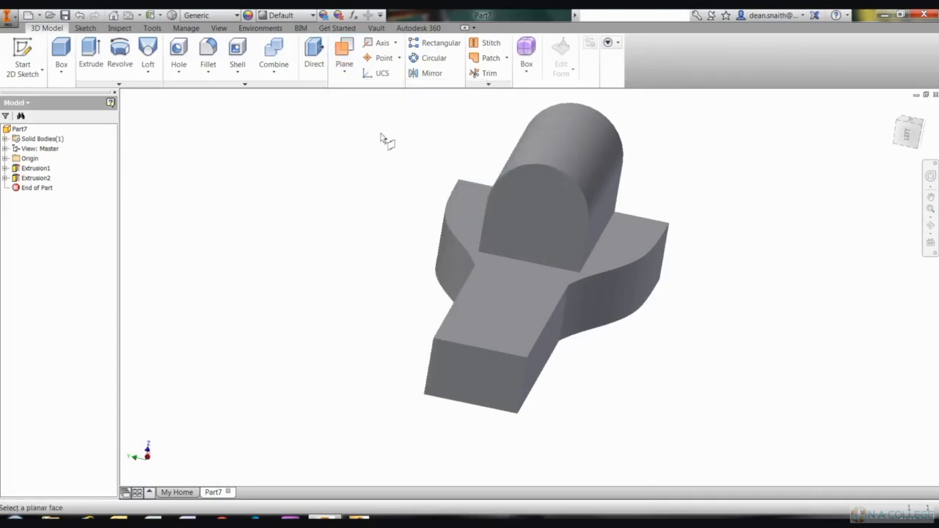
pyautogui.click(469, 368)
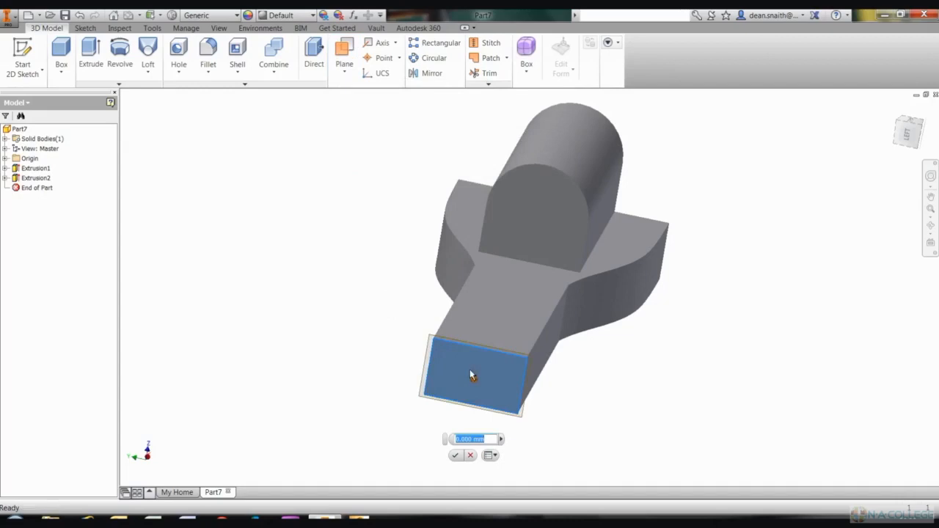
pyautogui.write('-2')
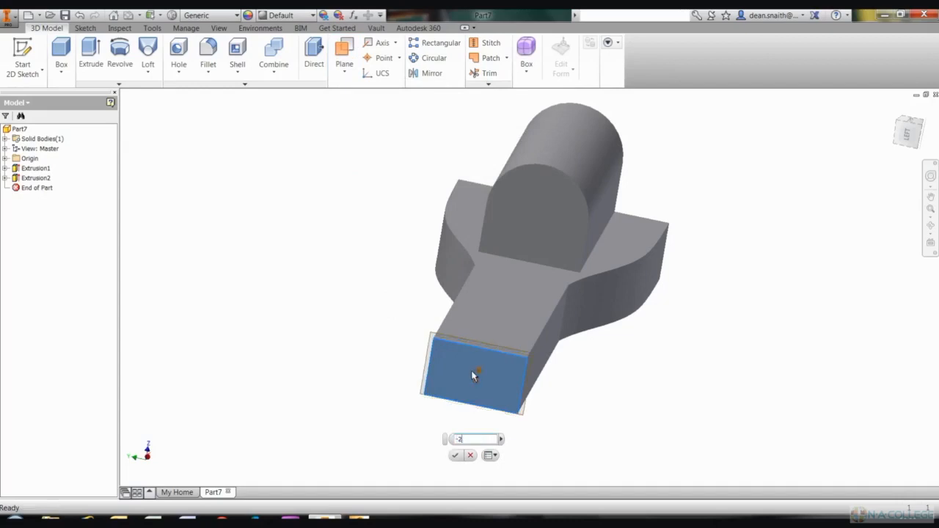
pyautogui.click(455, 456)
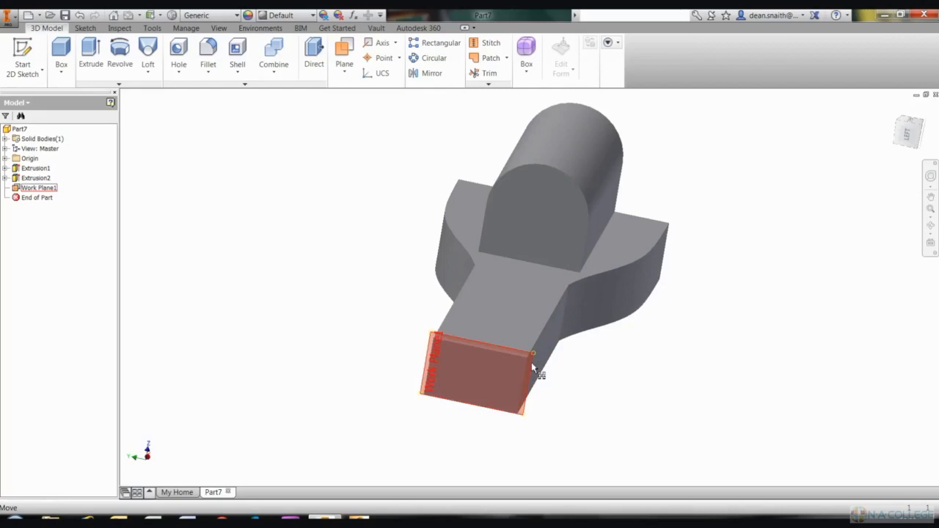
# - Sketch a wide, flat ellipse on the offset work plane, centred across the handle just below its upper edge, and finish the sketch
pyautogui.moveTo(532, 367)
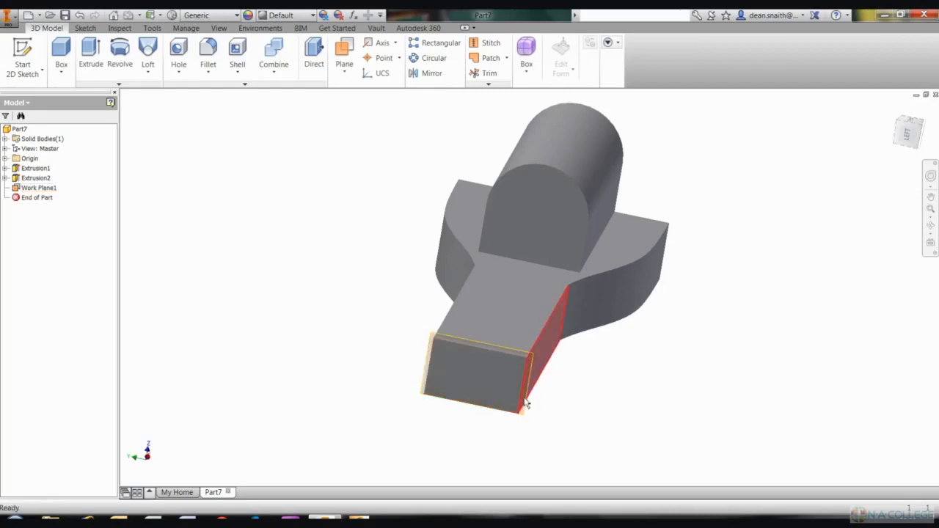
pyautogui.rightClick(528, 402)
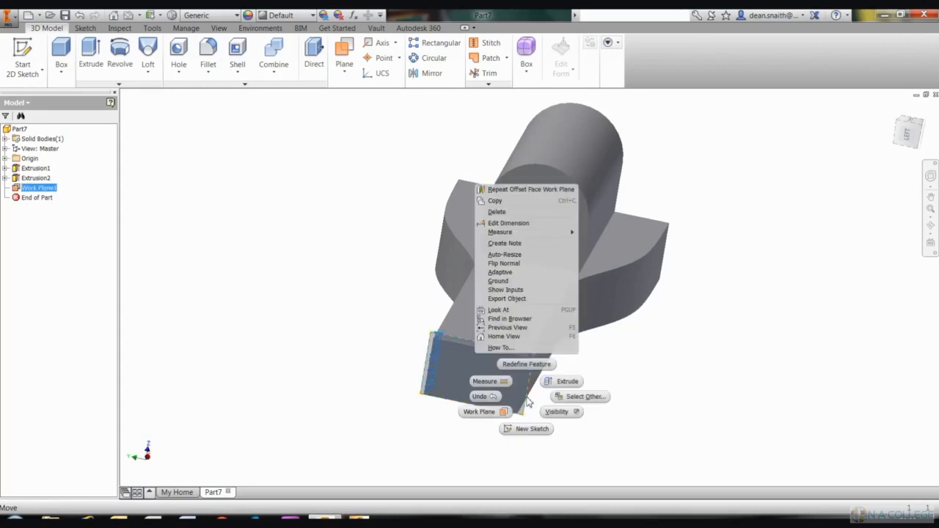
pyautogui.click(530, 429)
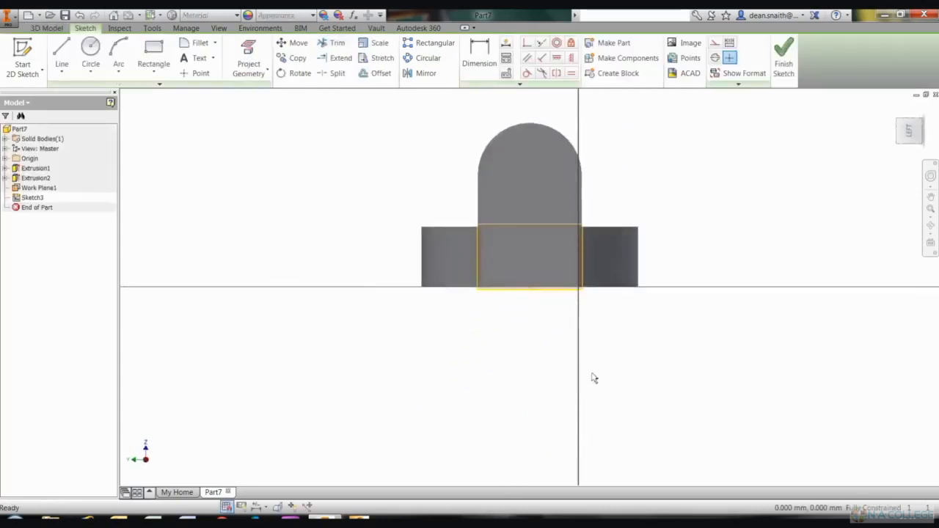
pyautogui.click(91, 72)
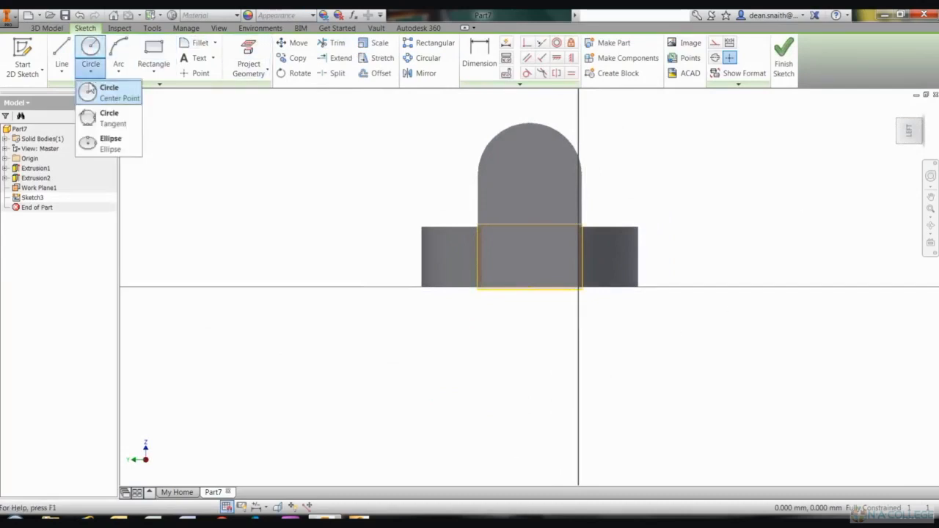
pyautogui.click(99, 144)
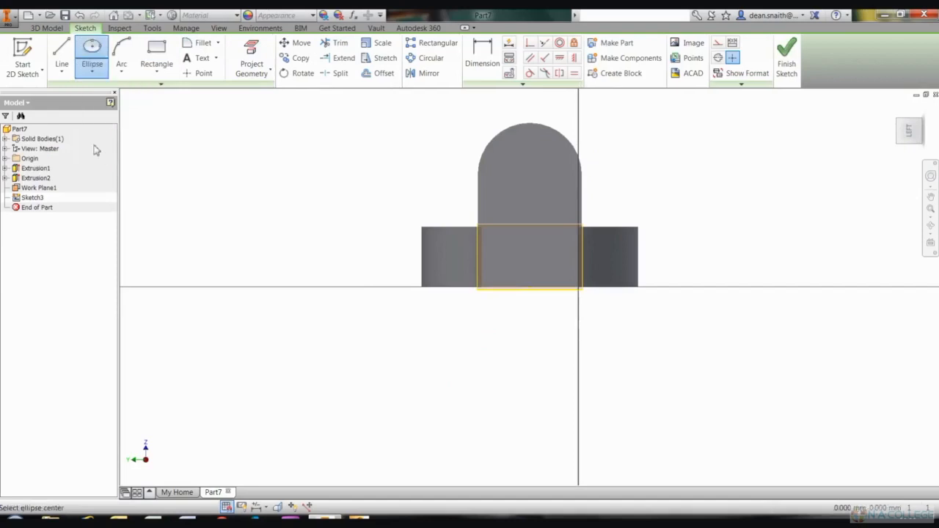
pyautogui.click(531, 239)
pyautogui.click(565, 239)
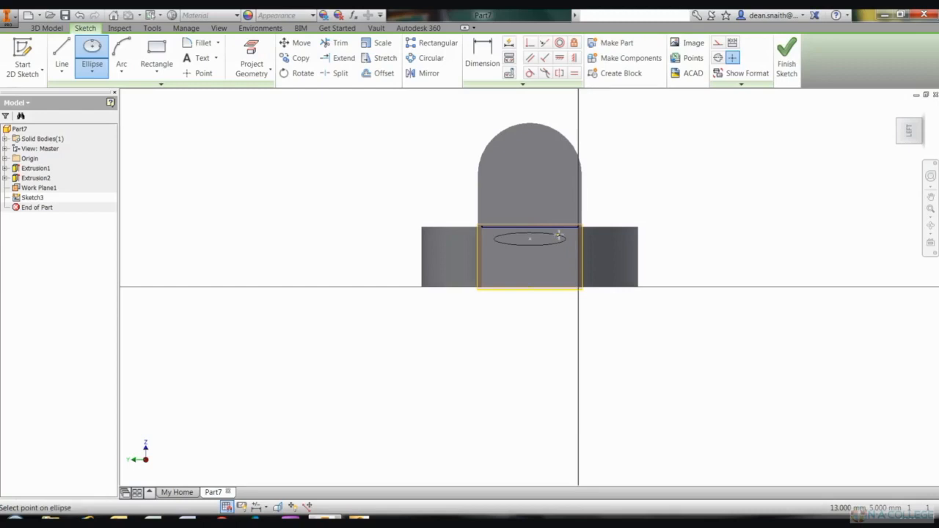
pyautogui.click(562, 234)
pyautogui.click(787, 60)
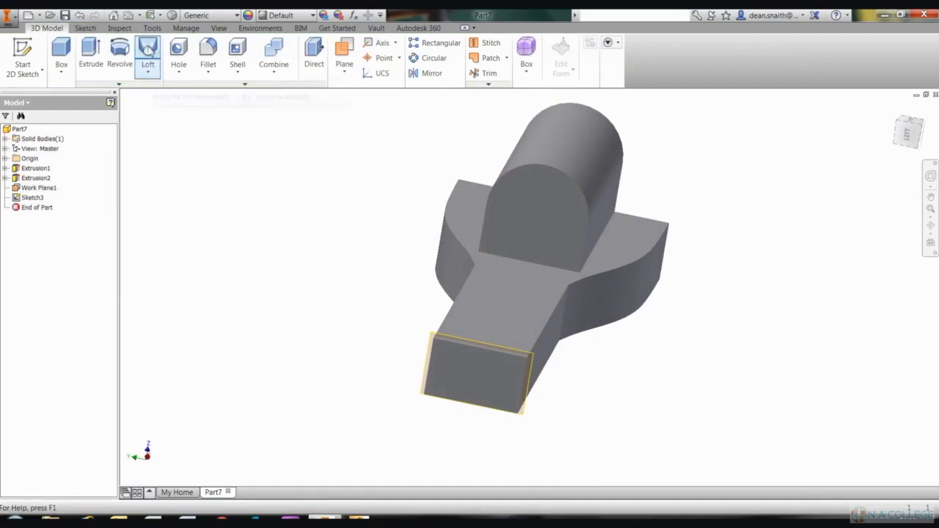
# - Loft a solid from the arch-shaped face of the upper block to the ellipse at the handle's end
pyautogui.click(148, 72)
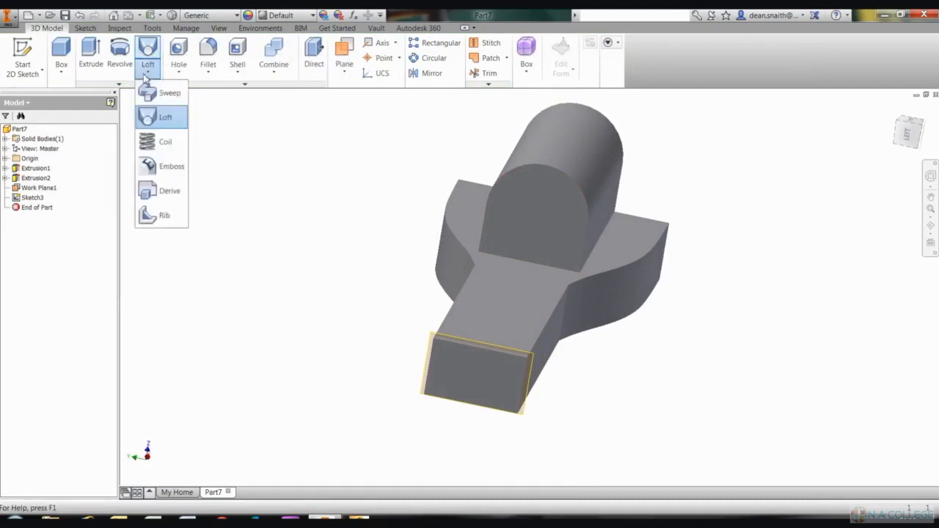
pyautogui.click(166, 118)
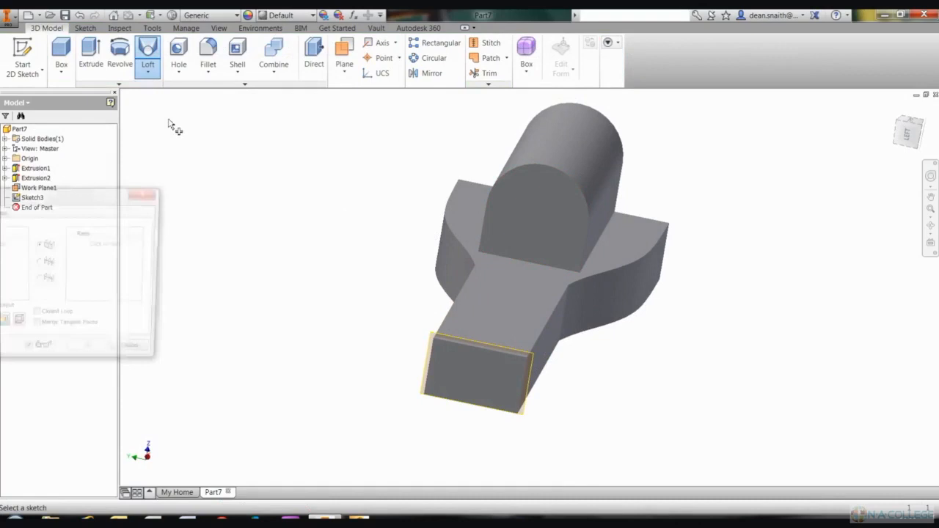
pyautogui.moveTo(111, 194); pyautogui.dragTo(212, 173)
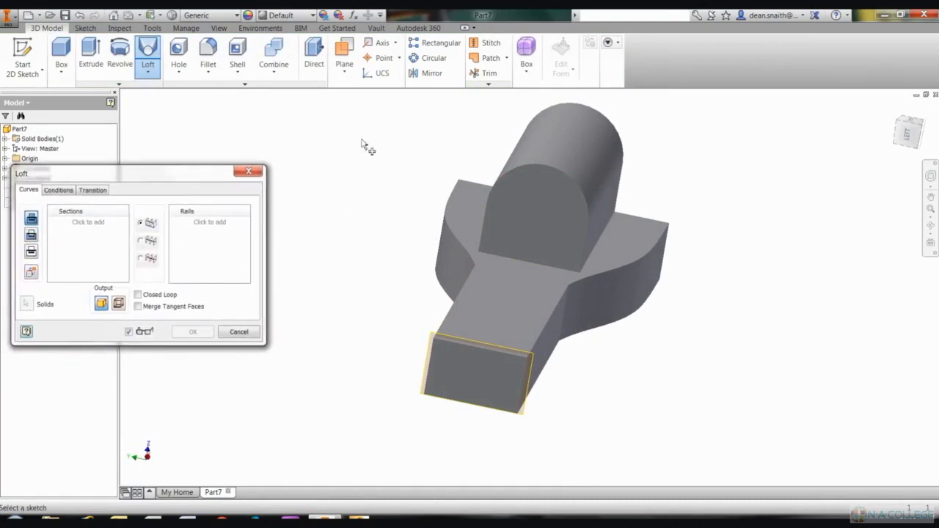
pyautogui.click(587, 231)
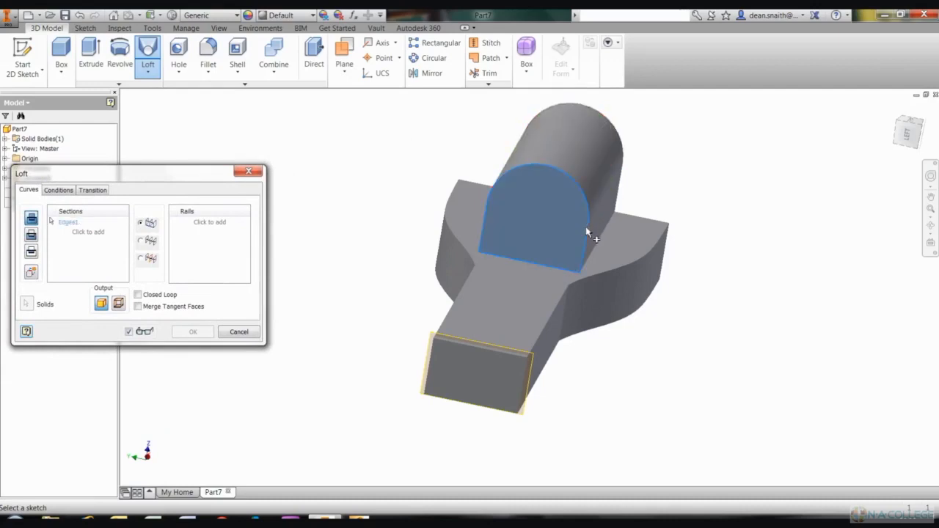
pyautogui.click(503, 363)
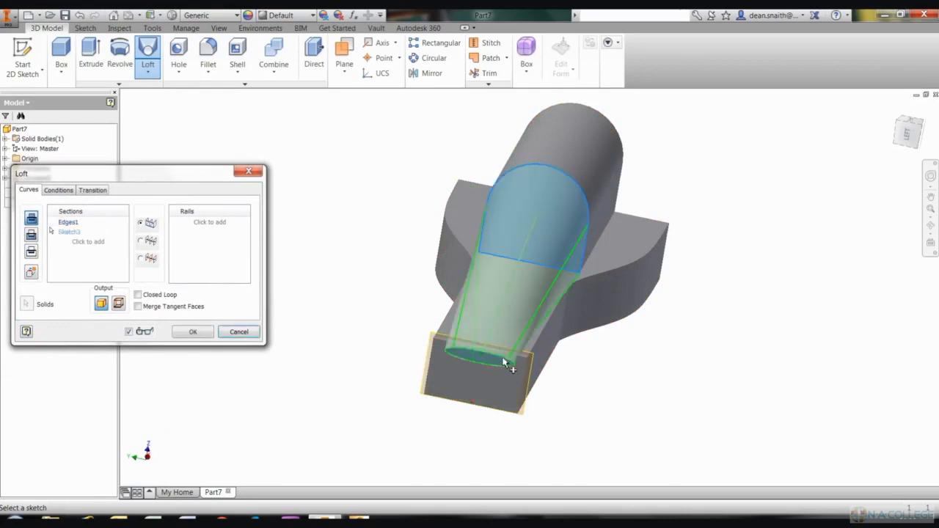
pyautogui.click(193, 332)
# - Select the offset work plane at the handle's narrow end and bring up its available commands
pyautogui.keyDown('shift'); pyautogui.moveTo(424, 293); pyautogui.dragTo(470, 286, button='middle'); pyautogui.keyUp('shift')
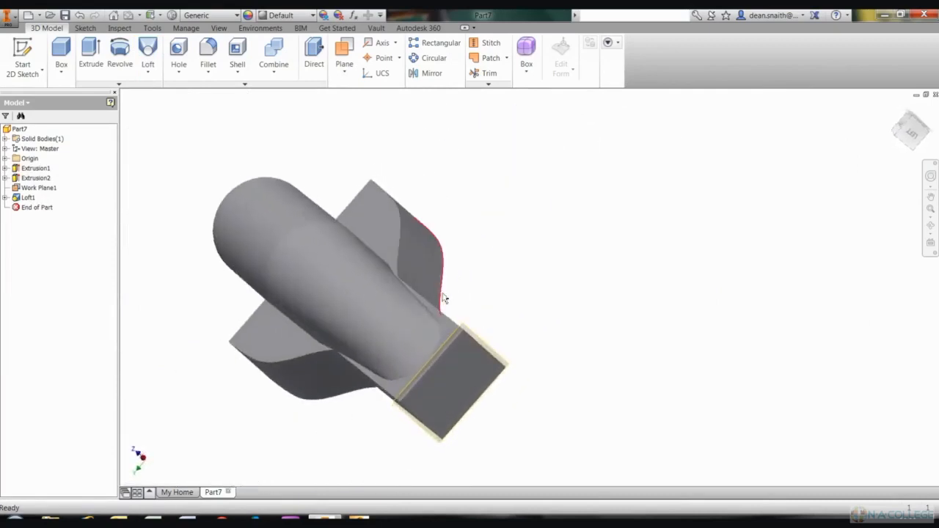
pyautogui.click(468, 333)
pyautogui.rightClick(471, 334)
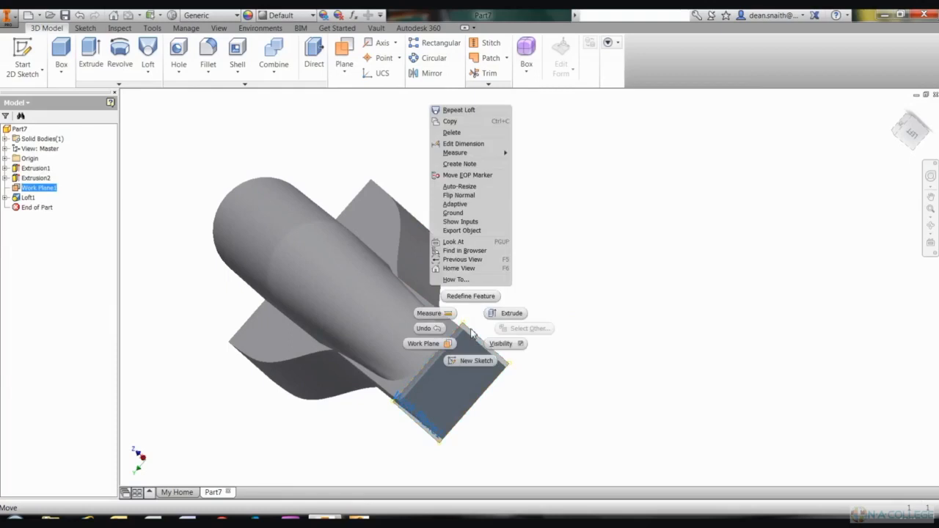